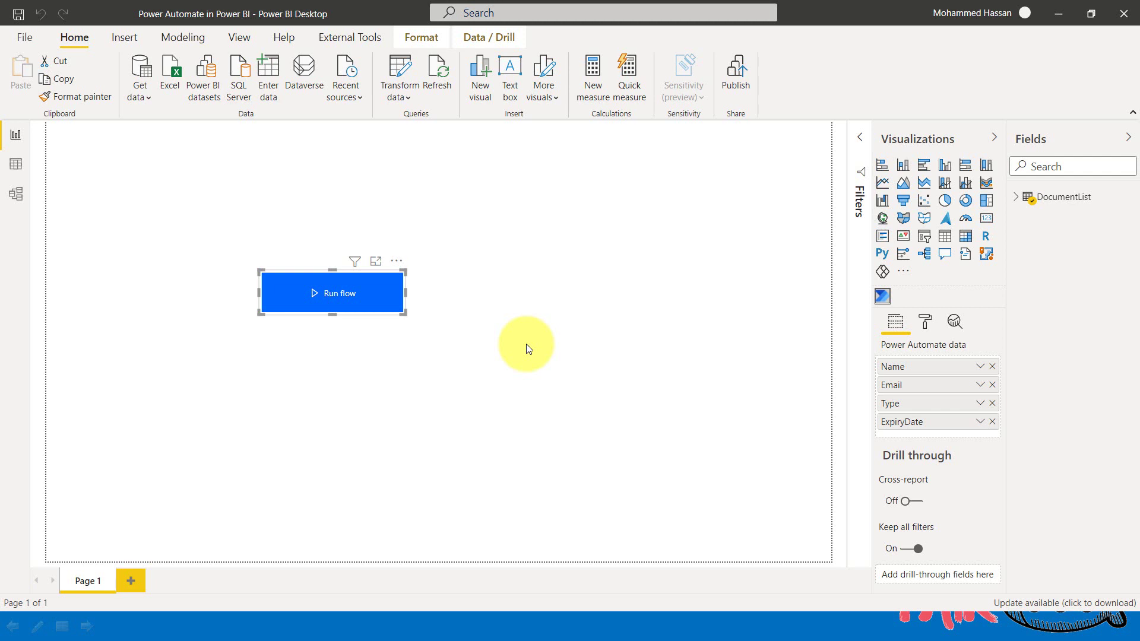
- Inspect the DocumentList table's rows in Data view, then return to the report page
click(16, 164)
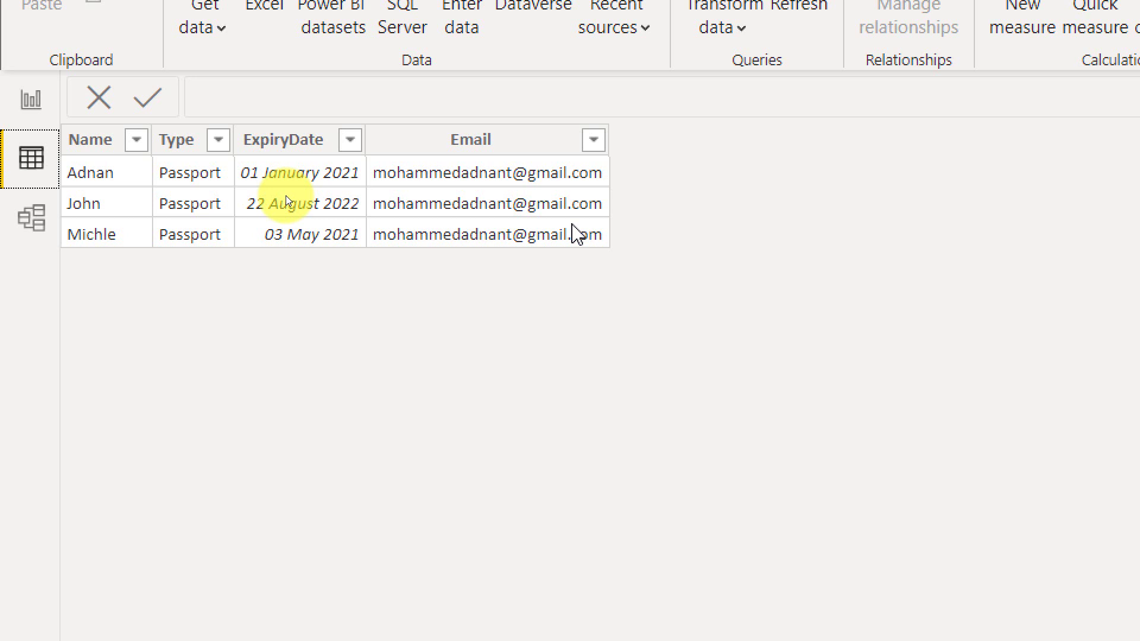
click(25, 106)
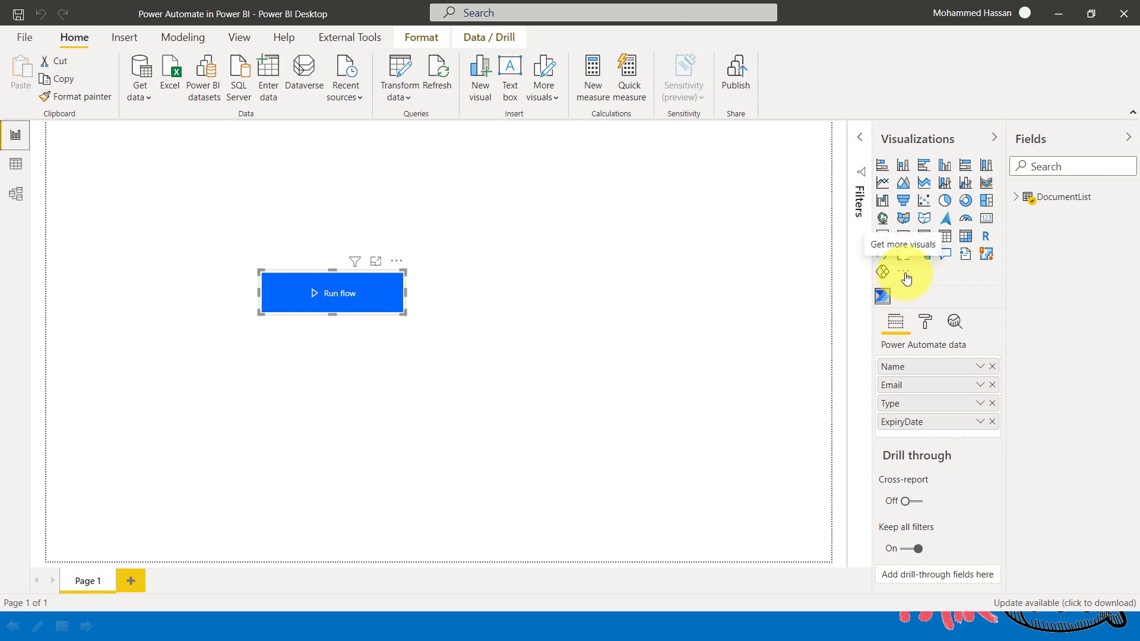
- Open the Visualizations gallery's '...' menu for getting, importing or removing visuals
click(905, 276)
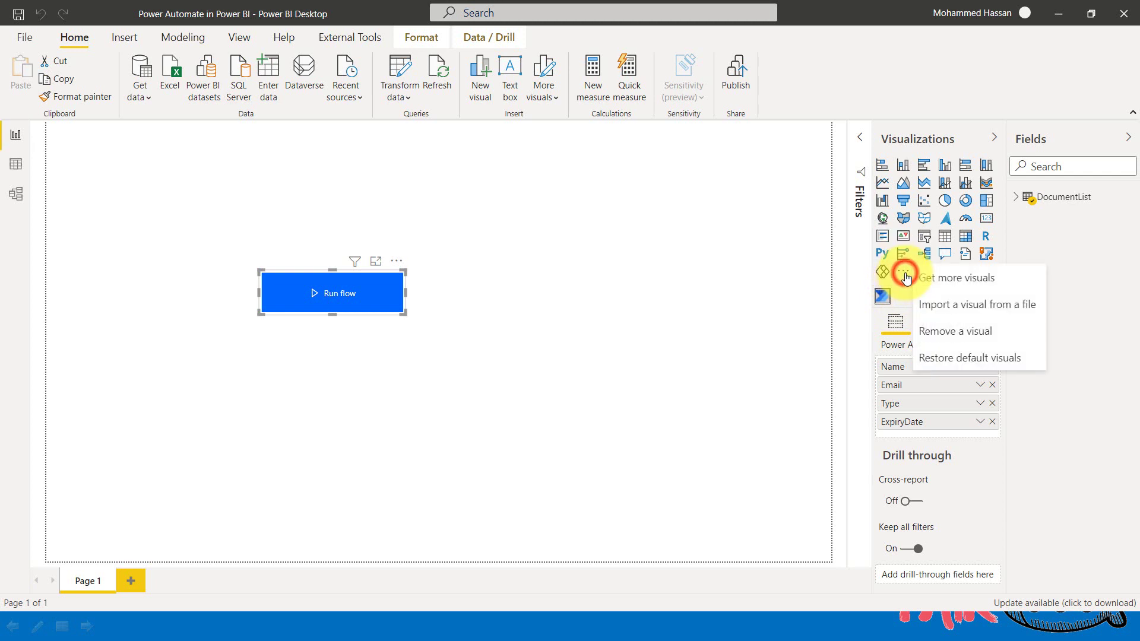
- Search the AppSource visuals catalogue for 'power automat', then close it without adding anything
click(982, 281)
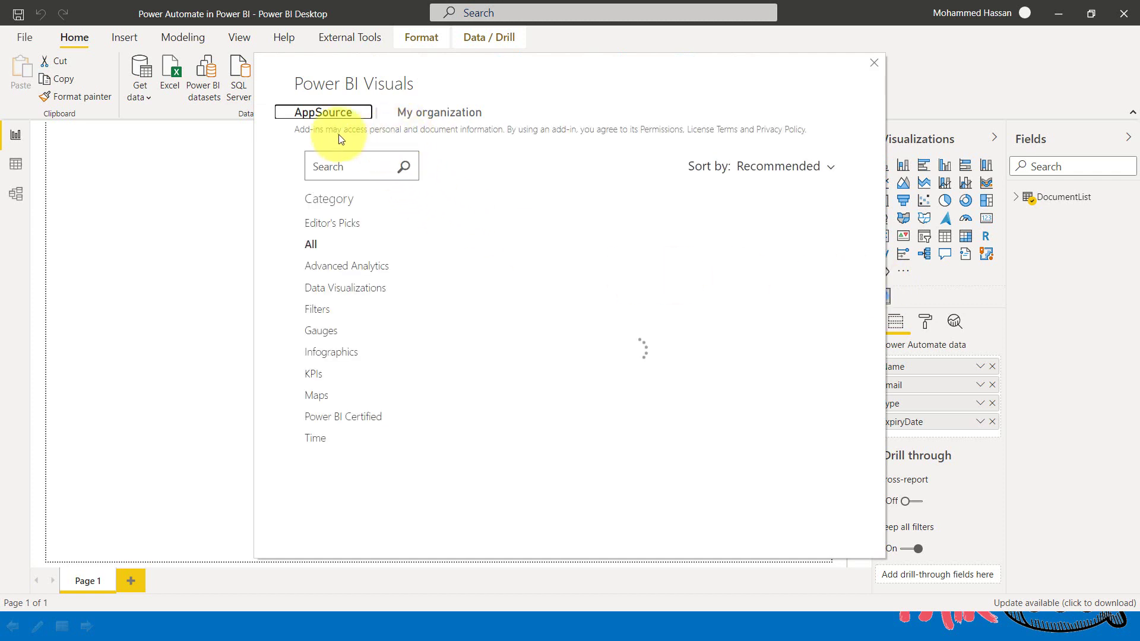
click(372, 161)
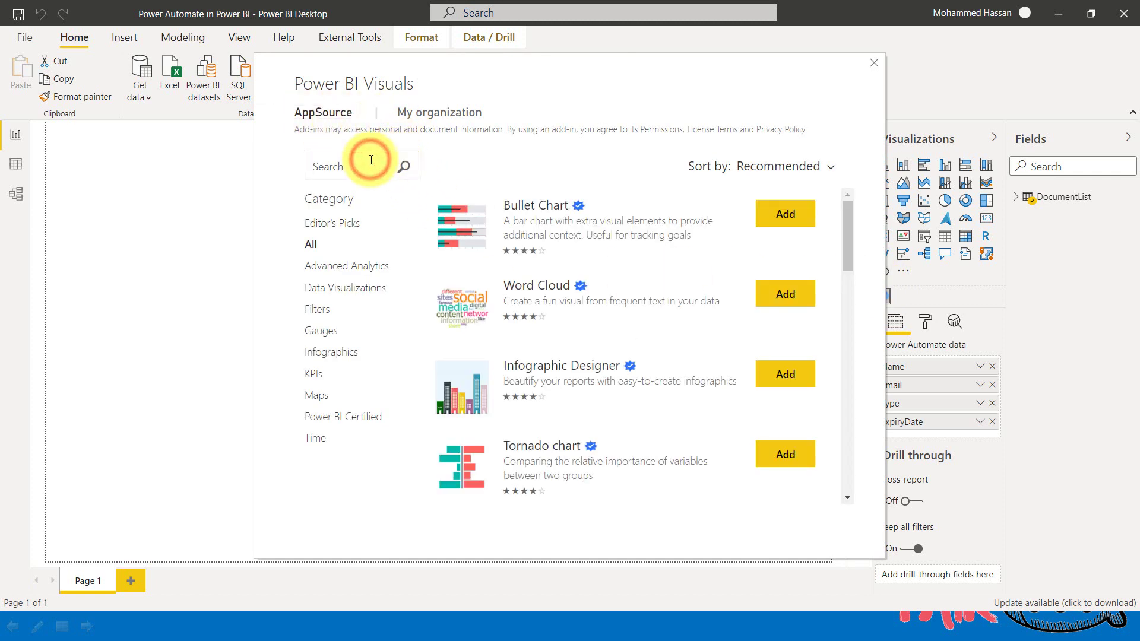
text(power automat)
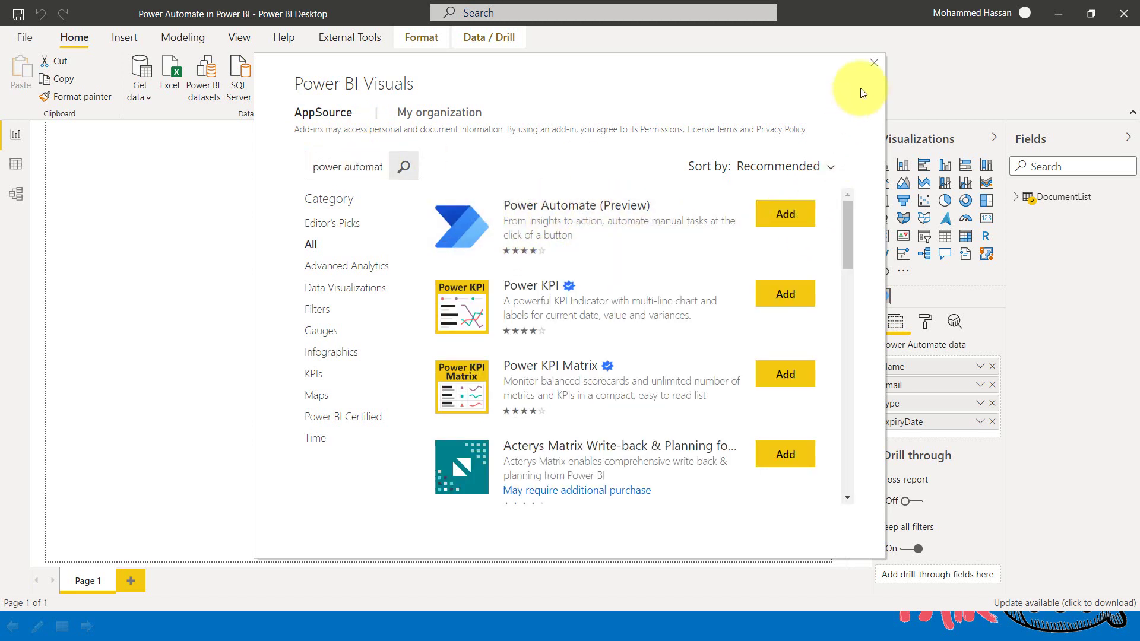
click(881, 59)
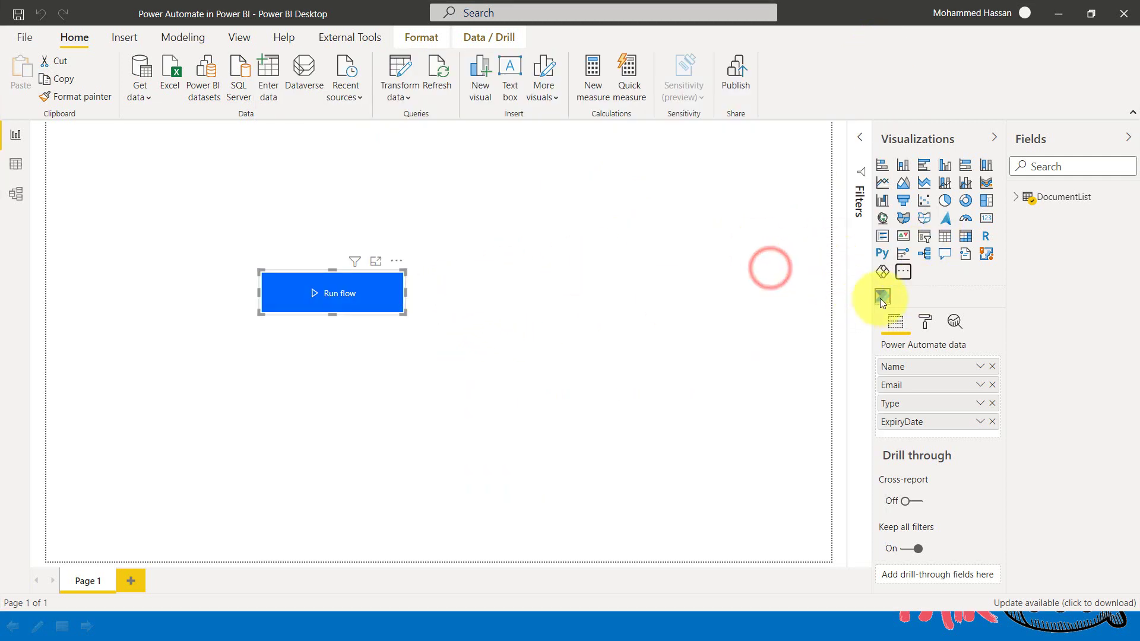
- Drop a second Power Automate visual onto the canvas, then select the Run flow button visual
drag(884, 297, 738, 283)
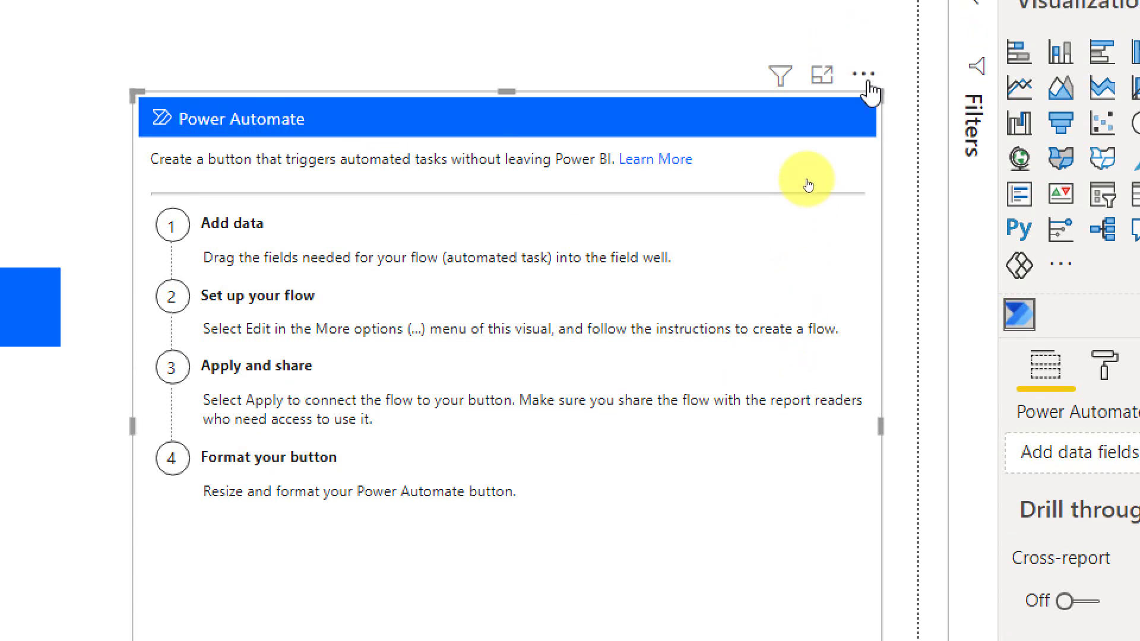
click(864, 76)
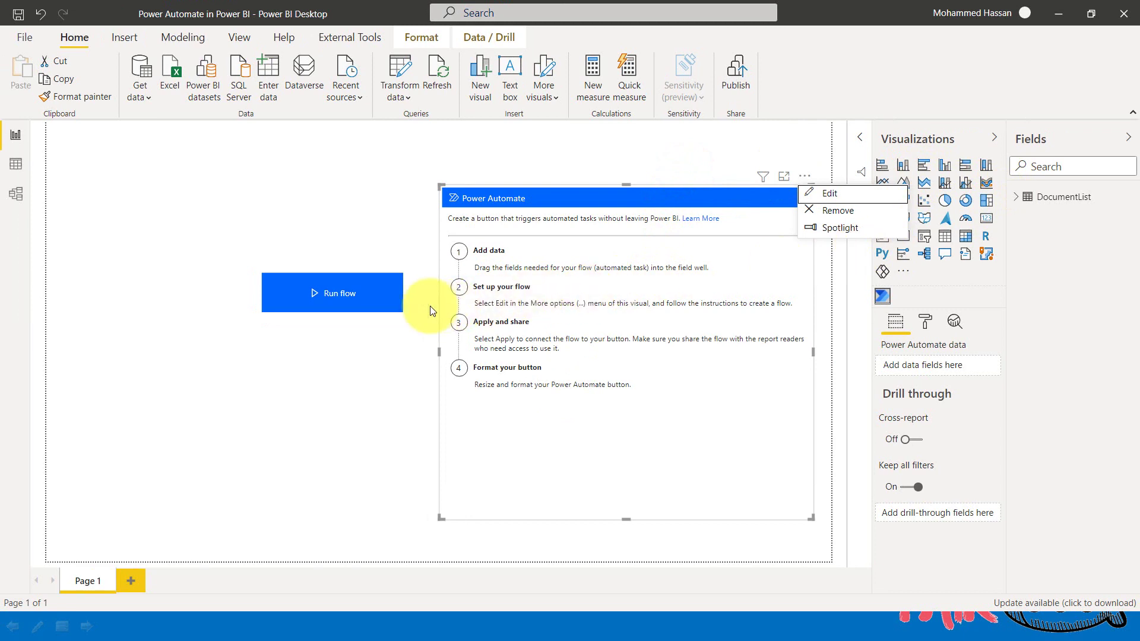
click(393, 300)
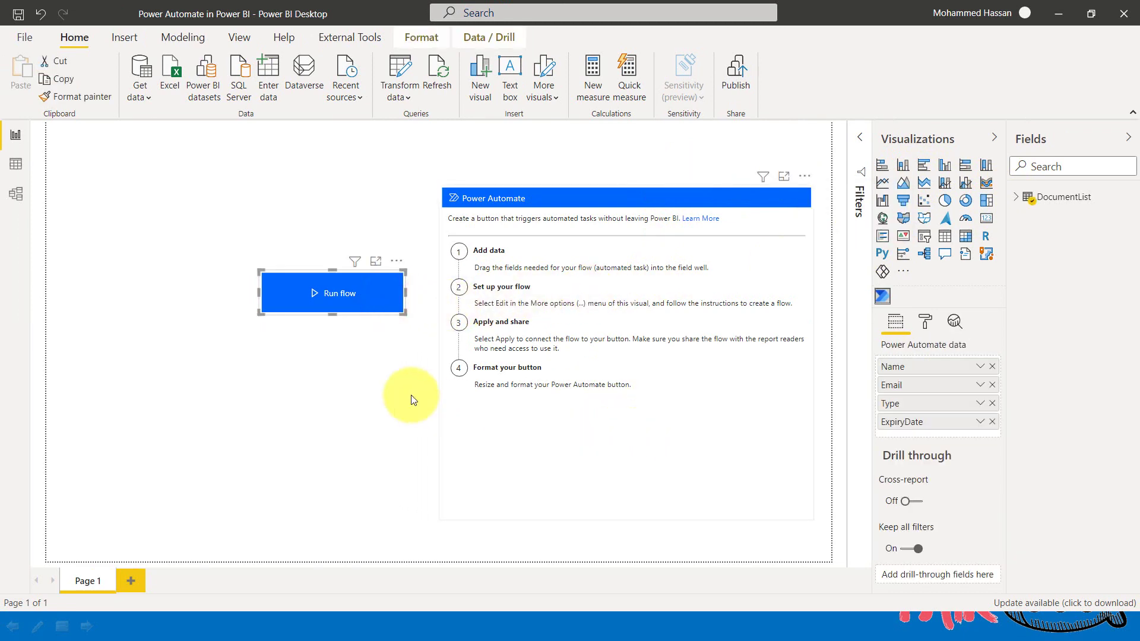
click(1016, 197)
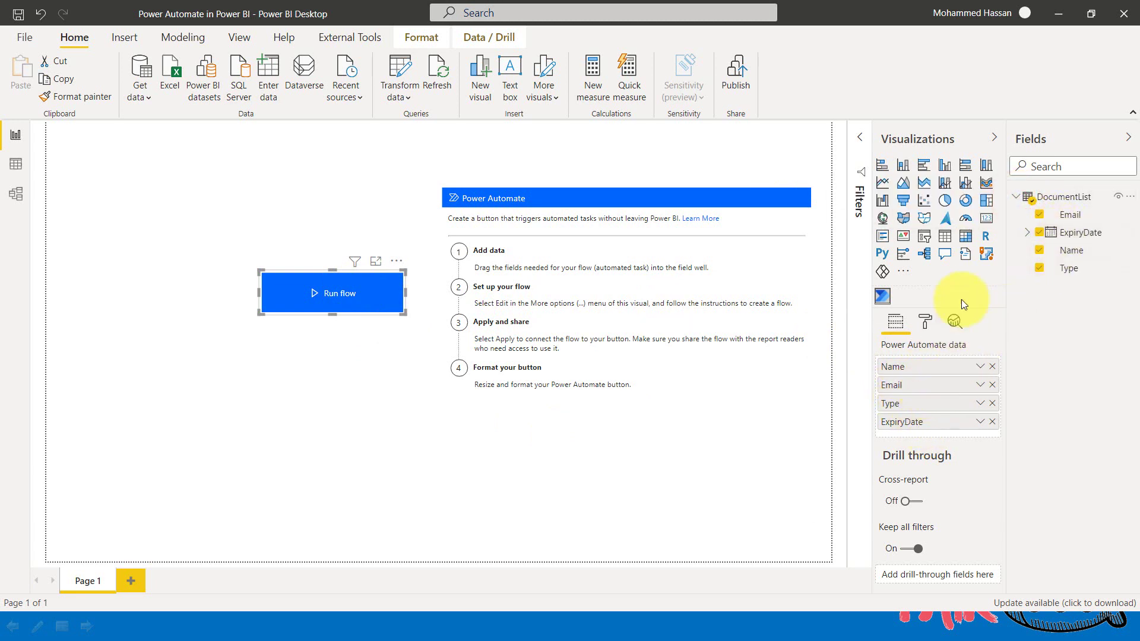
click(398, 262)
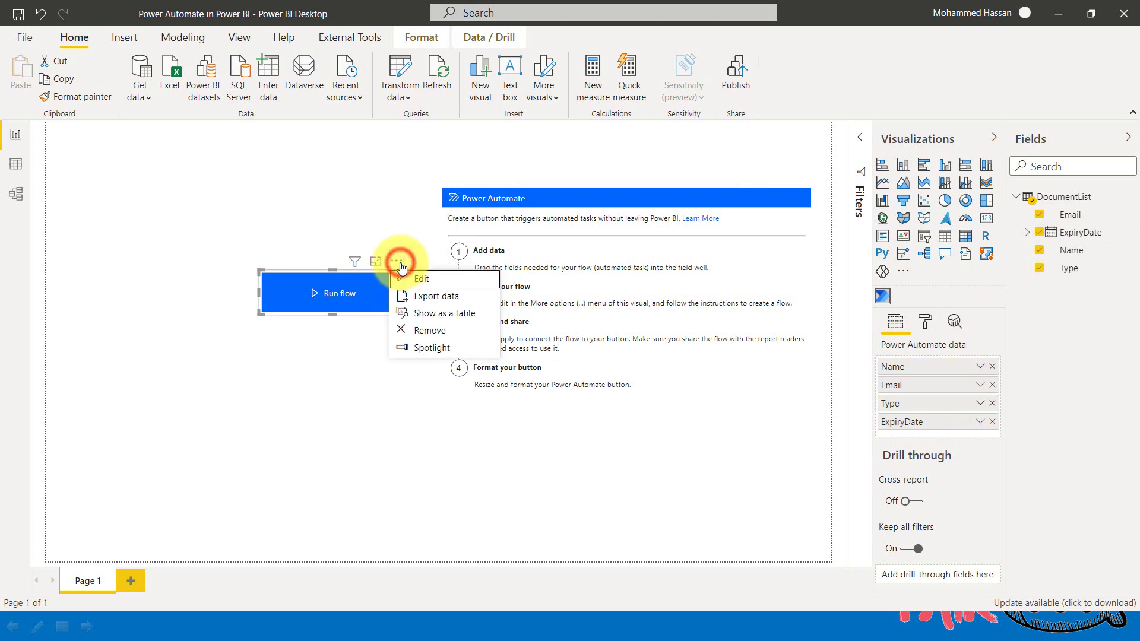
- Edit the Run flow button's flow, showing the Send Email from PBI Desktop flow in the Power Automate pane
click(436, 280)
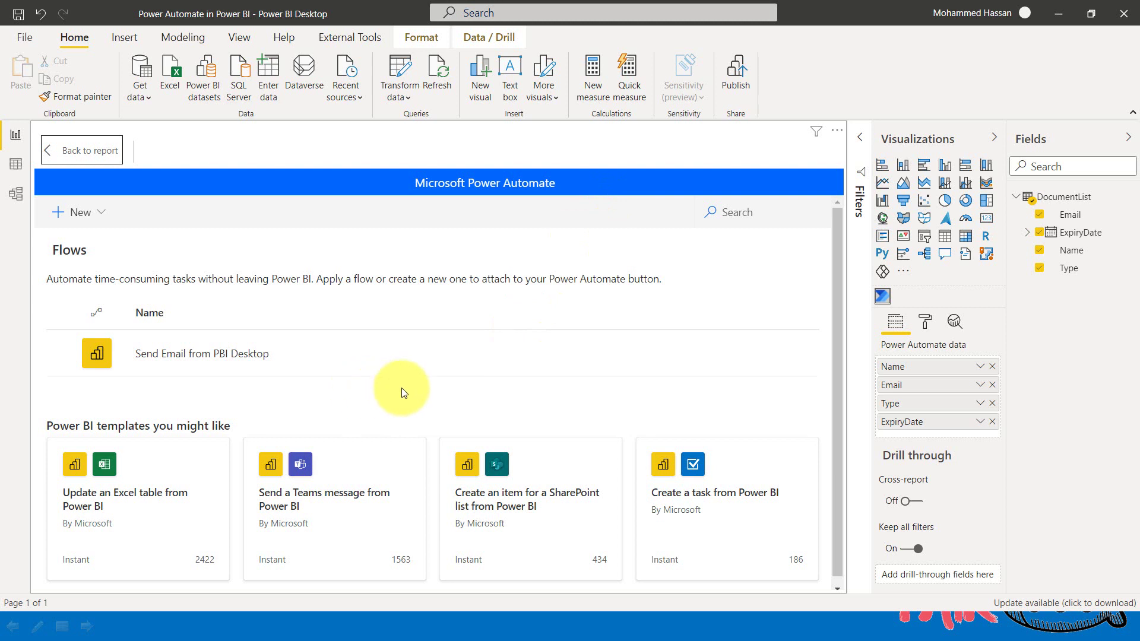
scroll(332, 413, down, 1)
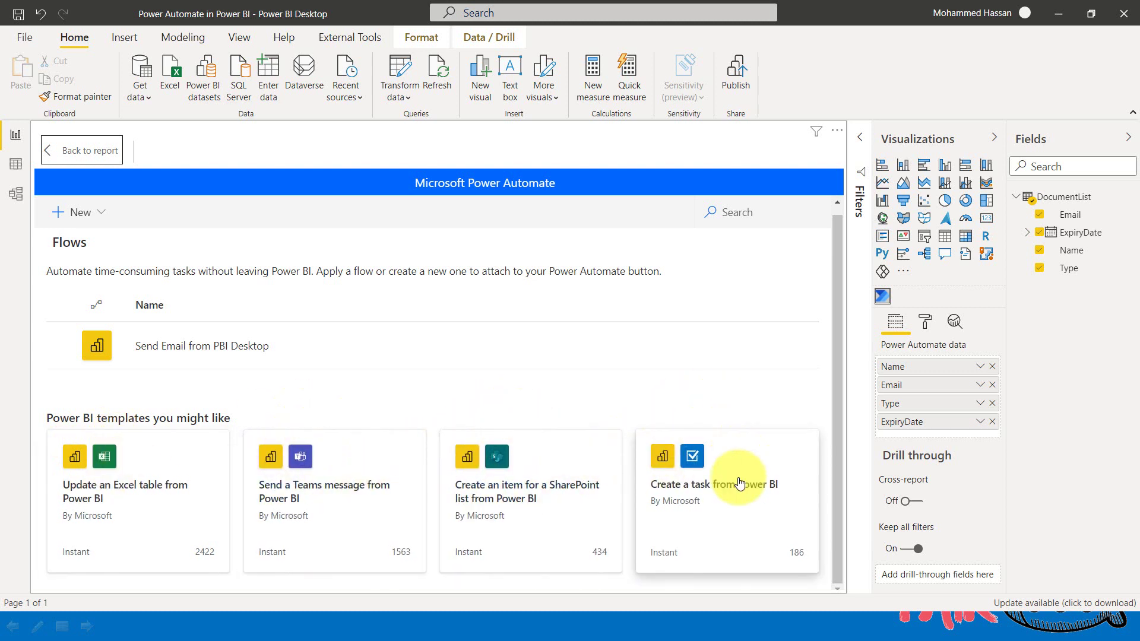
click(100, 213)
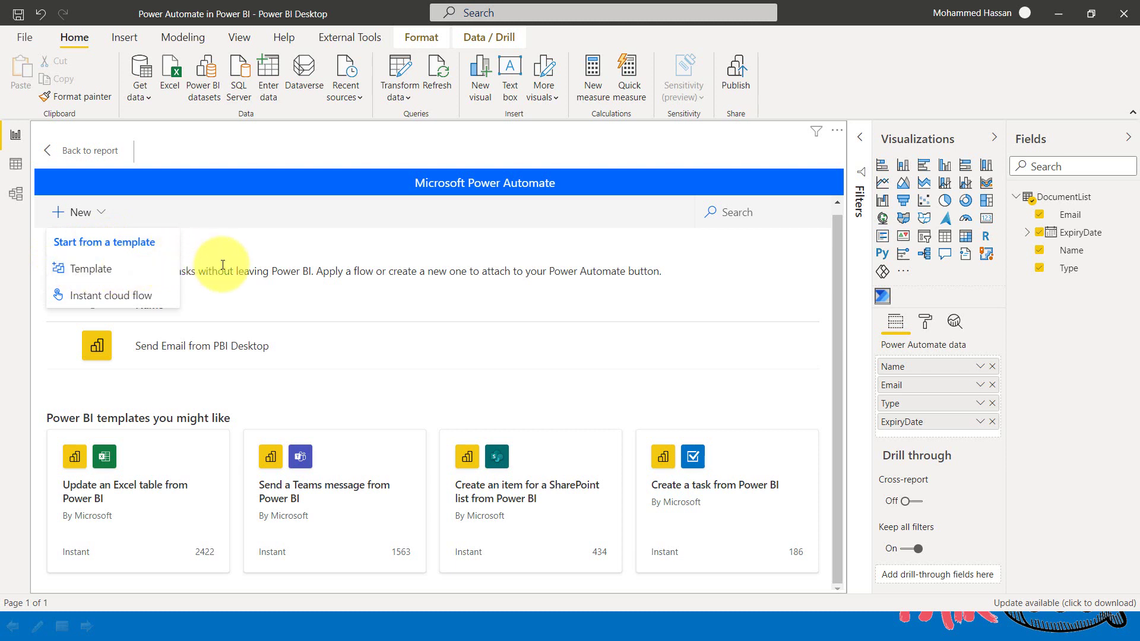
- Create a new instant cloud flow triggered by the Power BI button
click(121, 219)
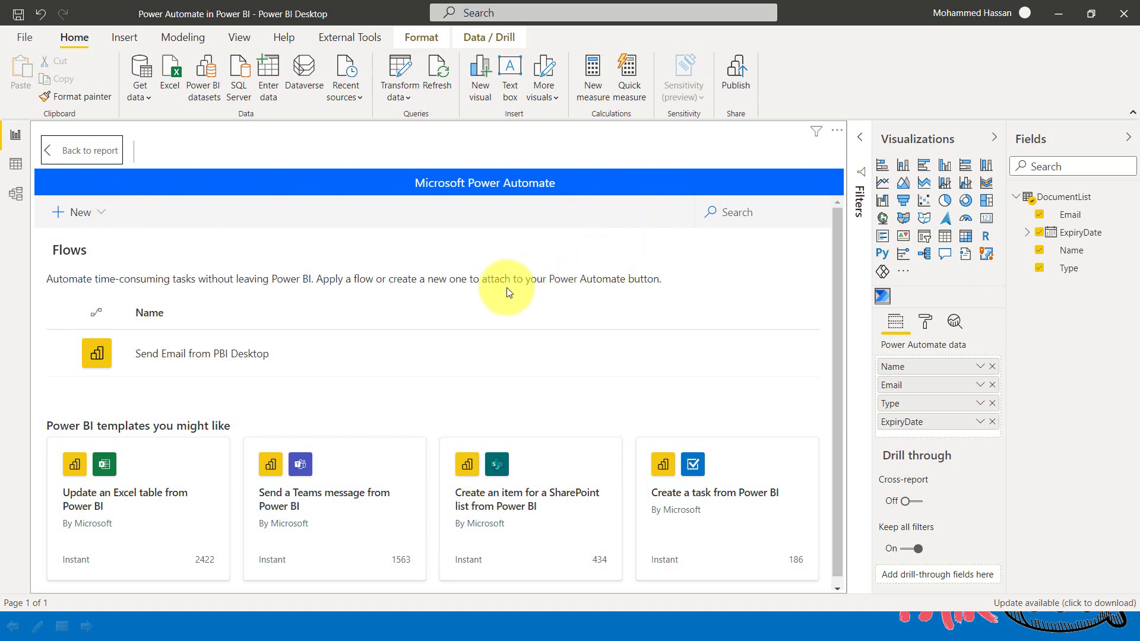
click(102, 214)
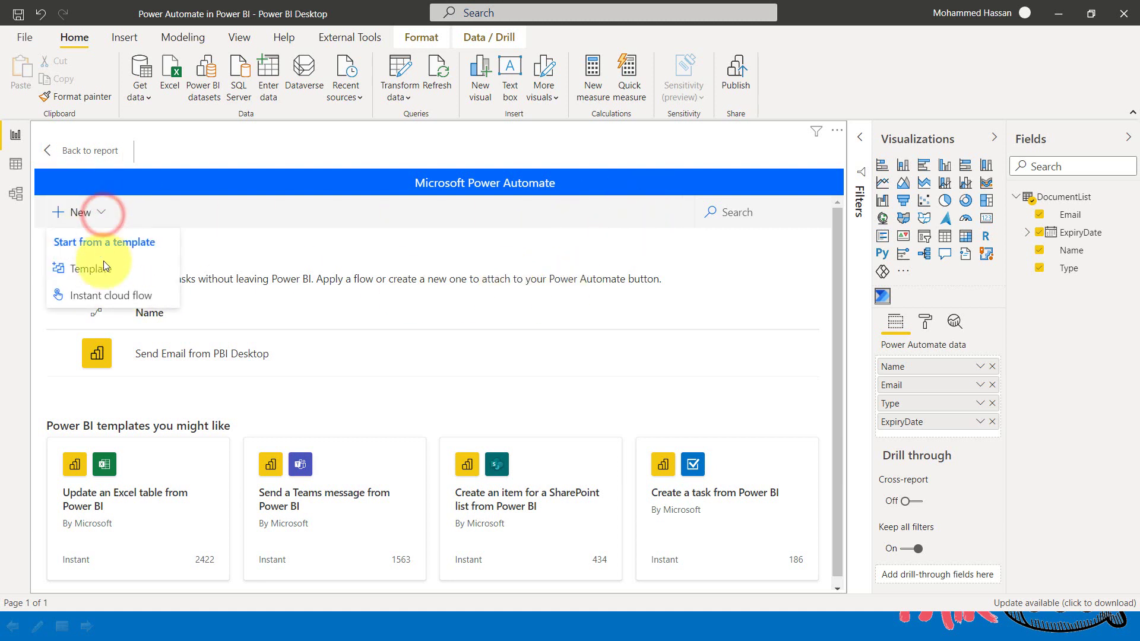
click(113, 297)
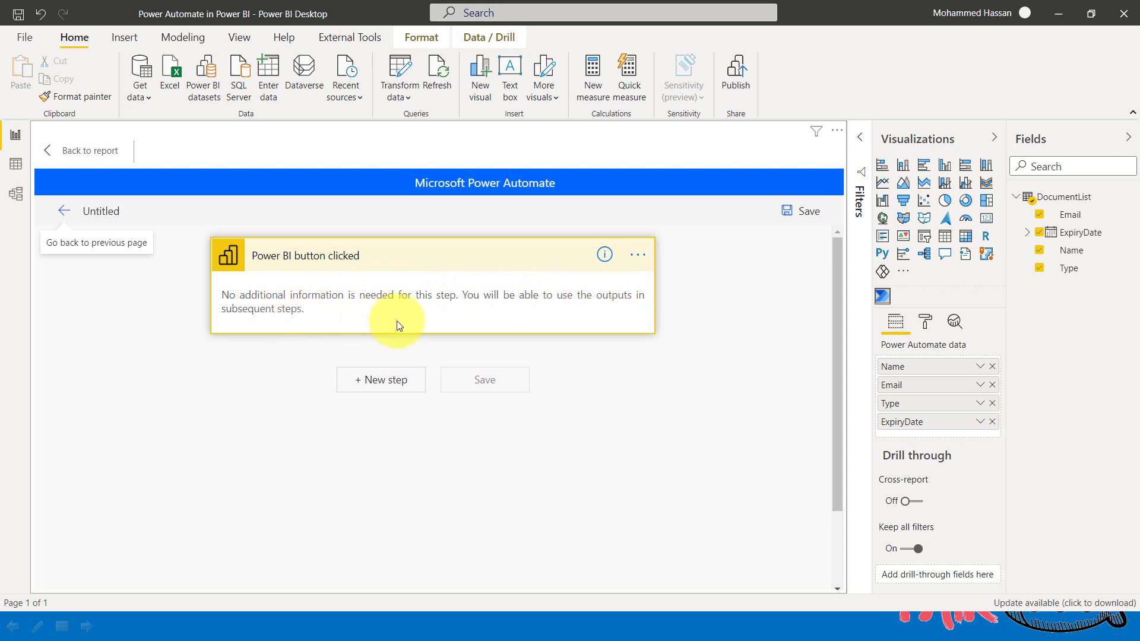
- Add the Mail connector's 'Send an email notification (V3)' action under the trigger
click(395, 379)
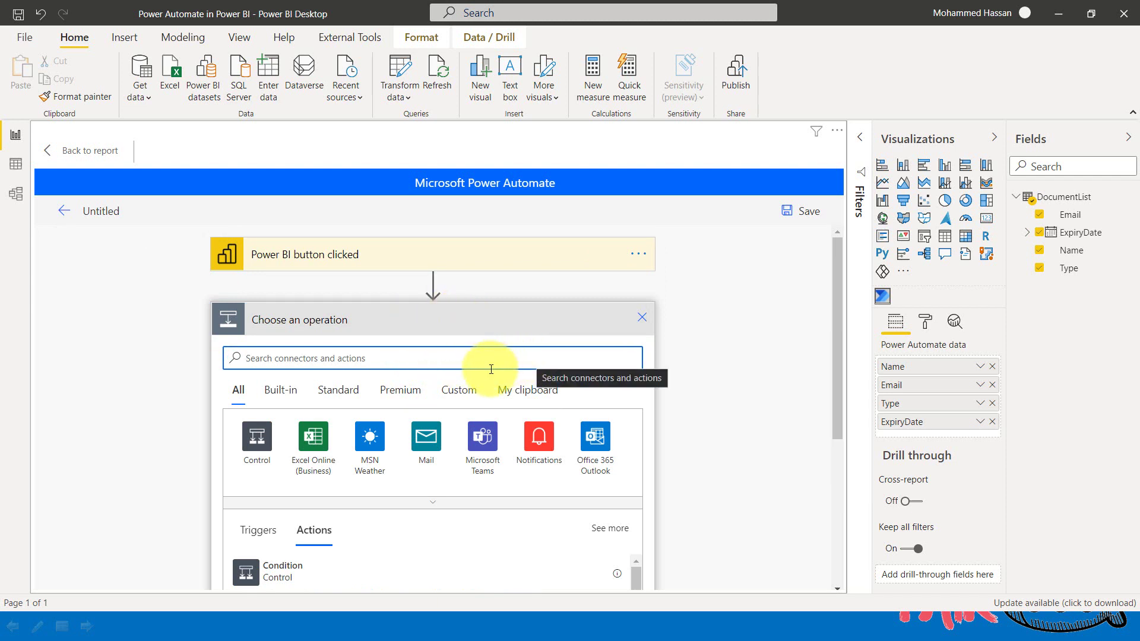
click(426, 439)
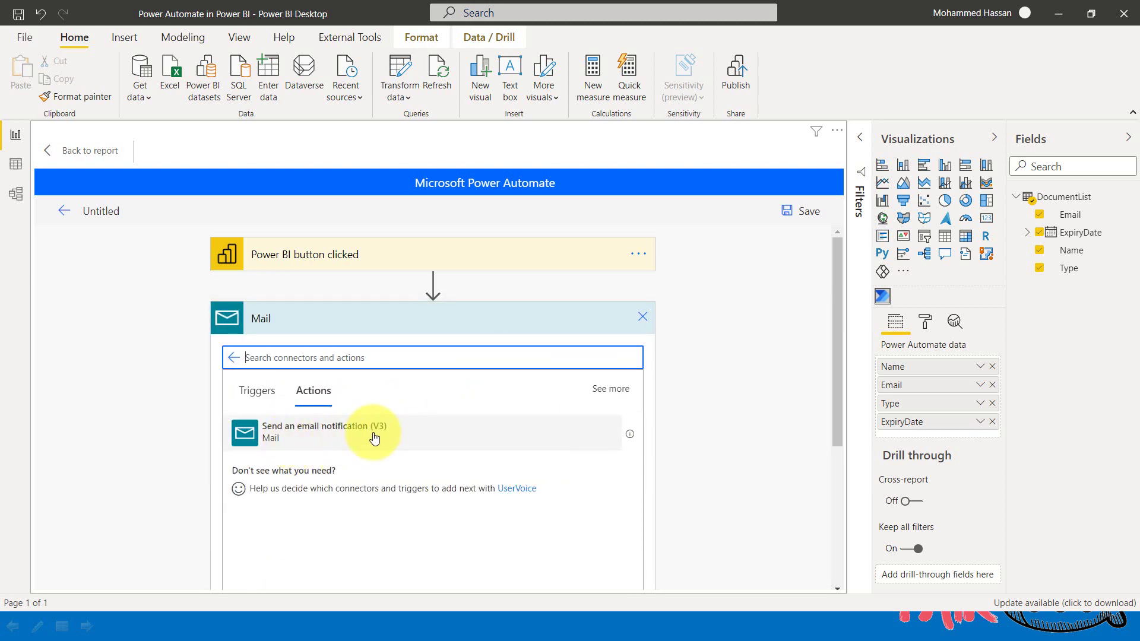
click(364, 441)
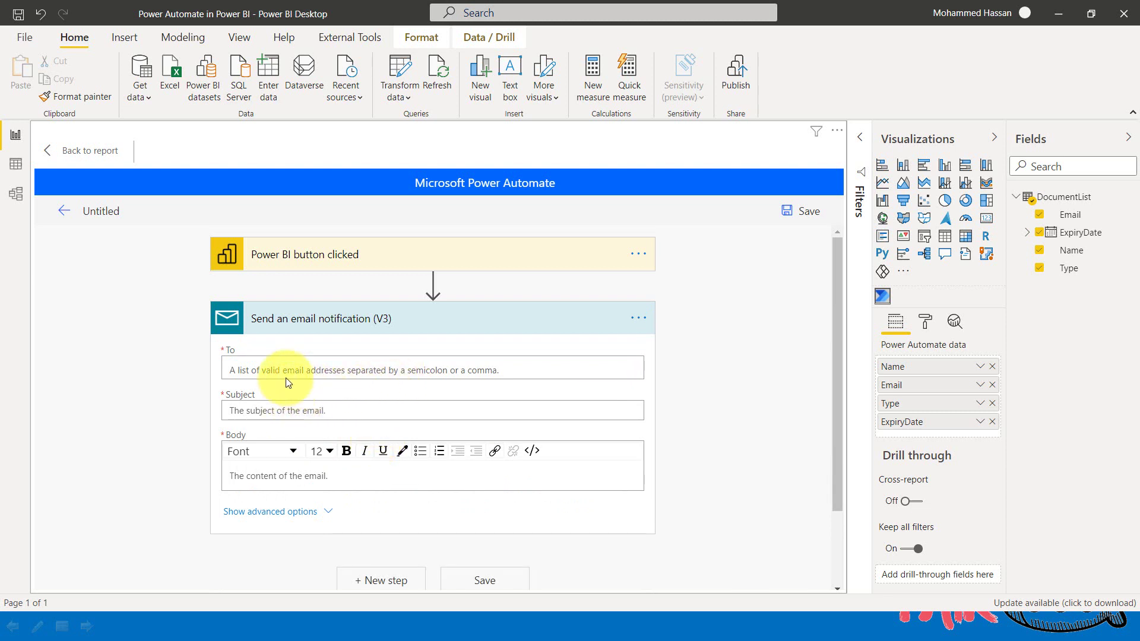
- Set the email's To field to the Power BI data Email token, wrapping it in Apply to each
click(303, 472)
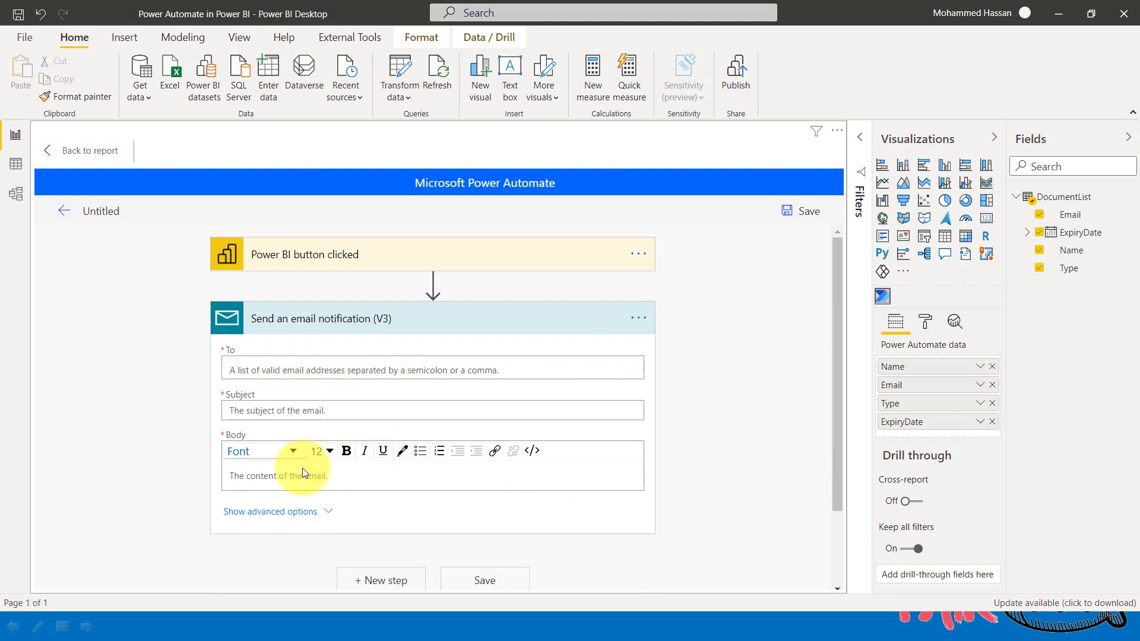
click(287, 371)
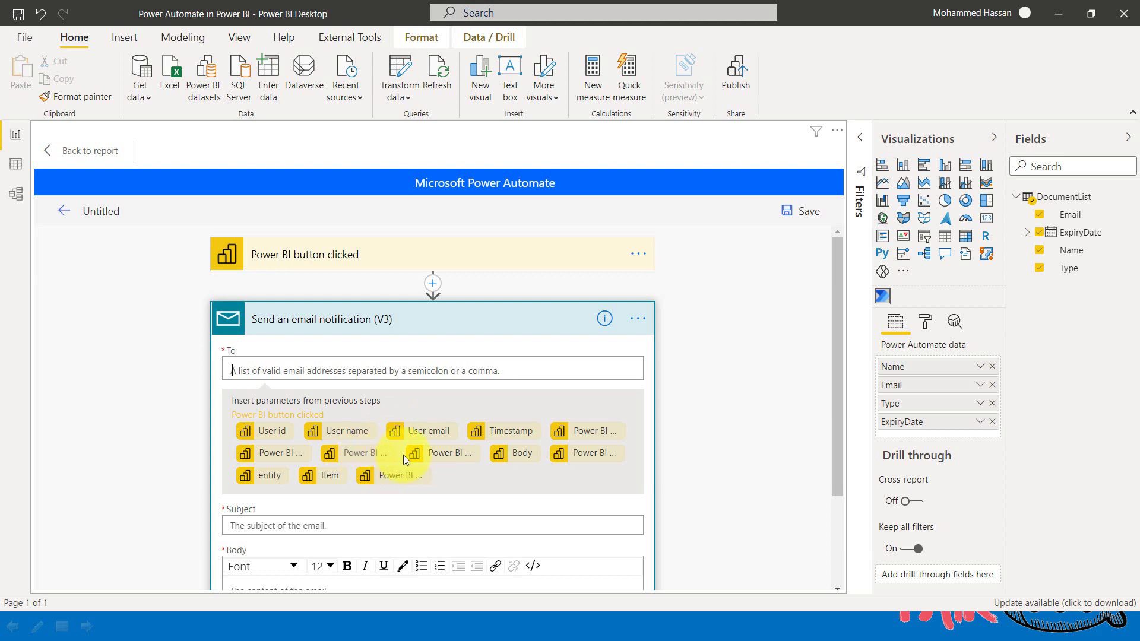
click(274, 458)
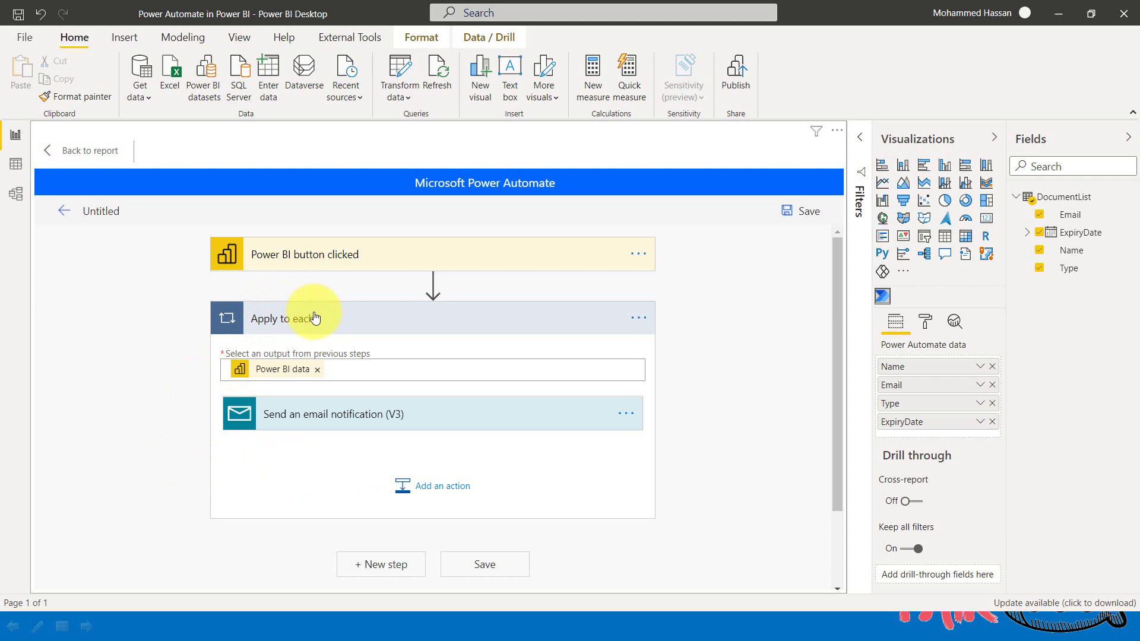
- Fill the Subject with 'Your Document', Type, 'going to expire on' and ExpiryDate, then select it all
click(341, 419)
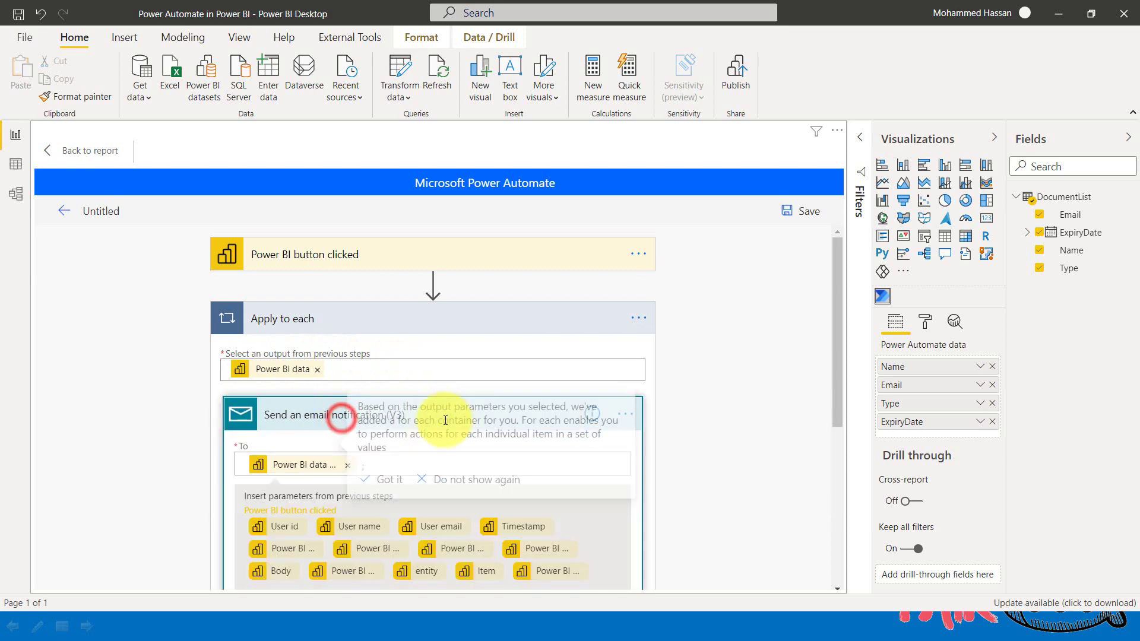
scroll(567, 360, down, 3)
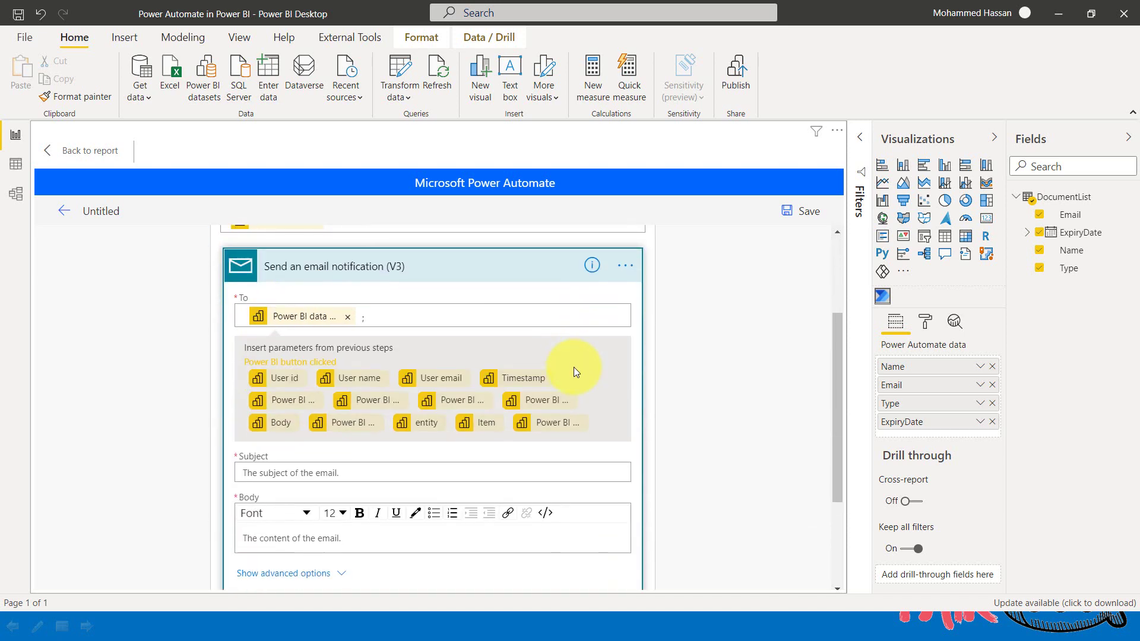
click(300, 473)
scroll(393, 467, down, 2)
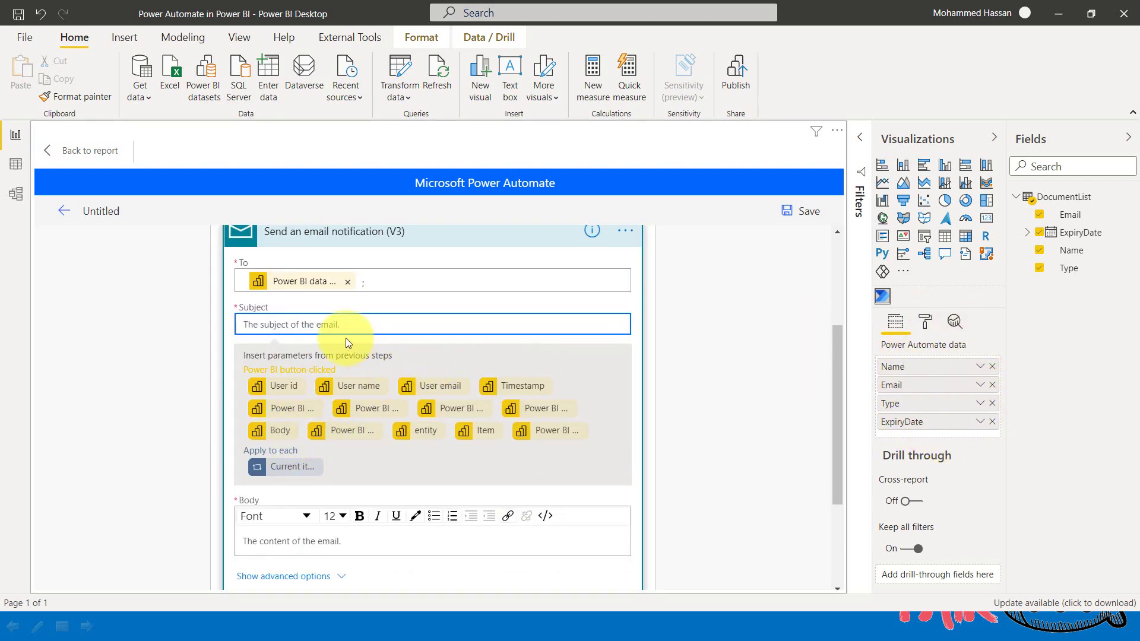
click(353, 319)
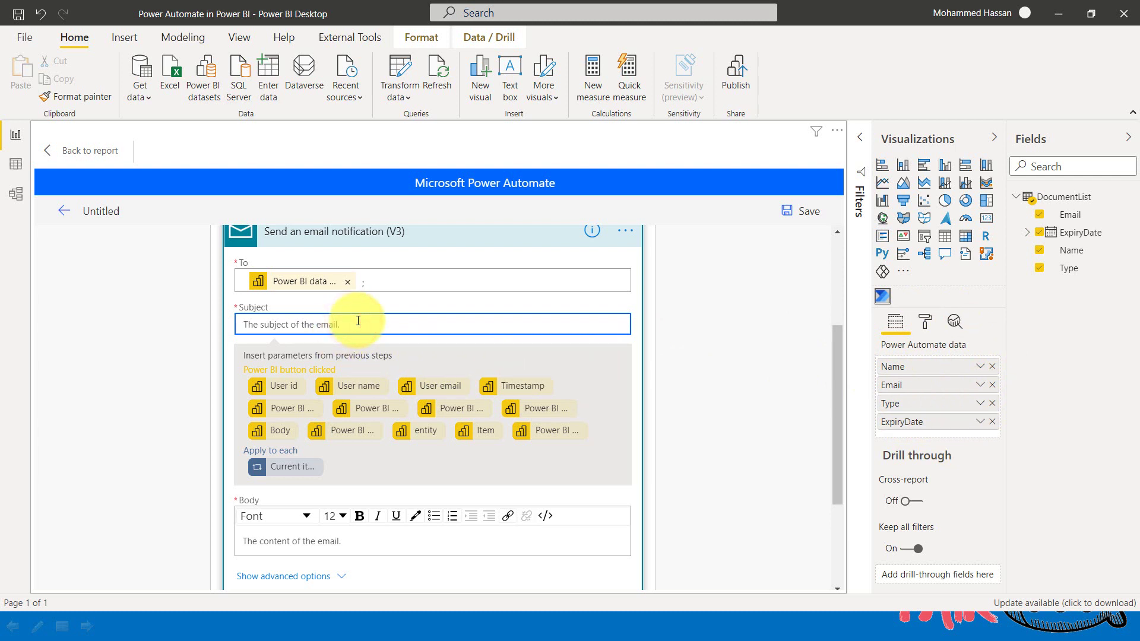
text(Your Document)
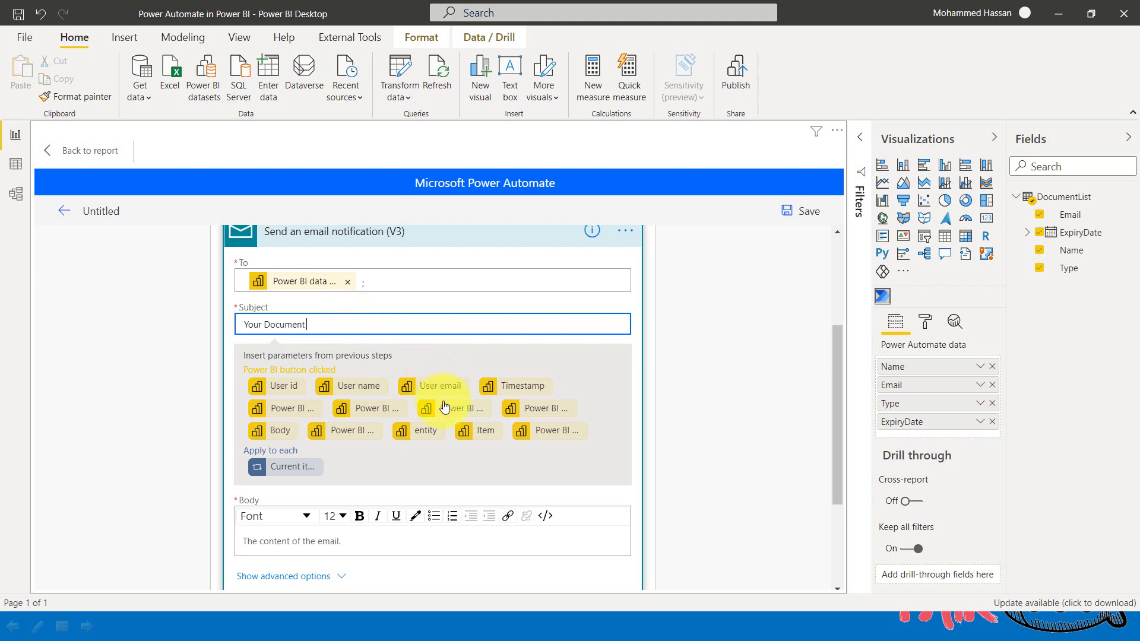
click(447, 410)
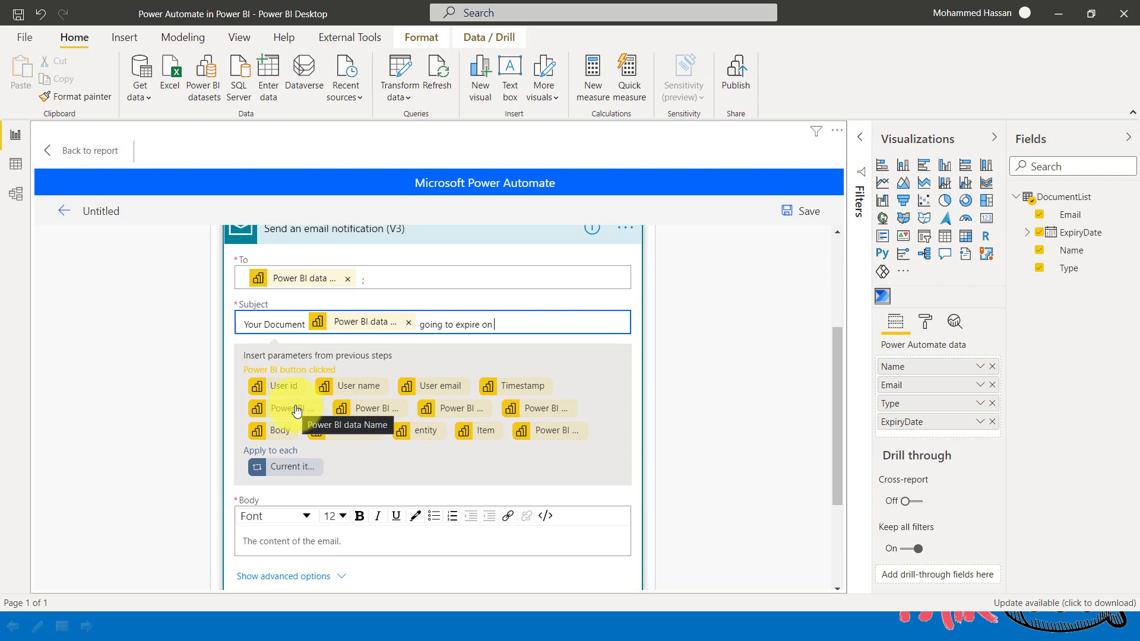
click(542, 410)
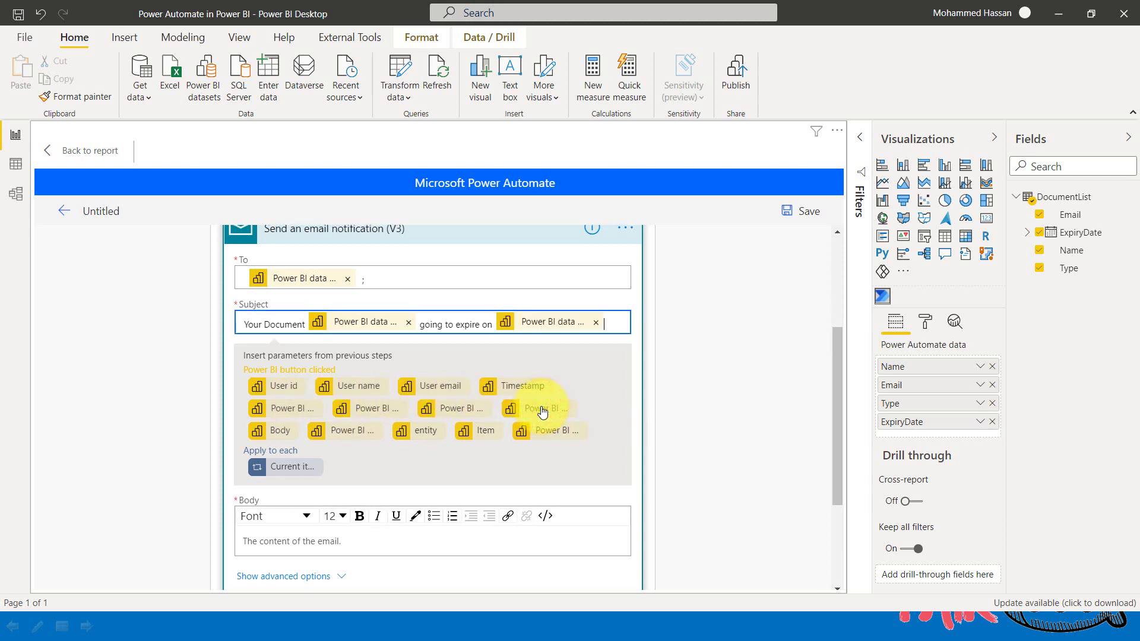
key(ctrl+a)
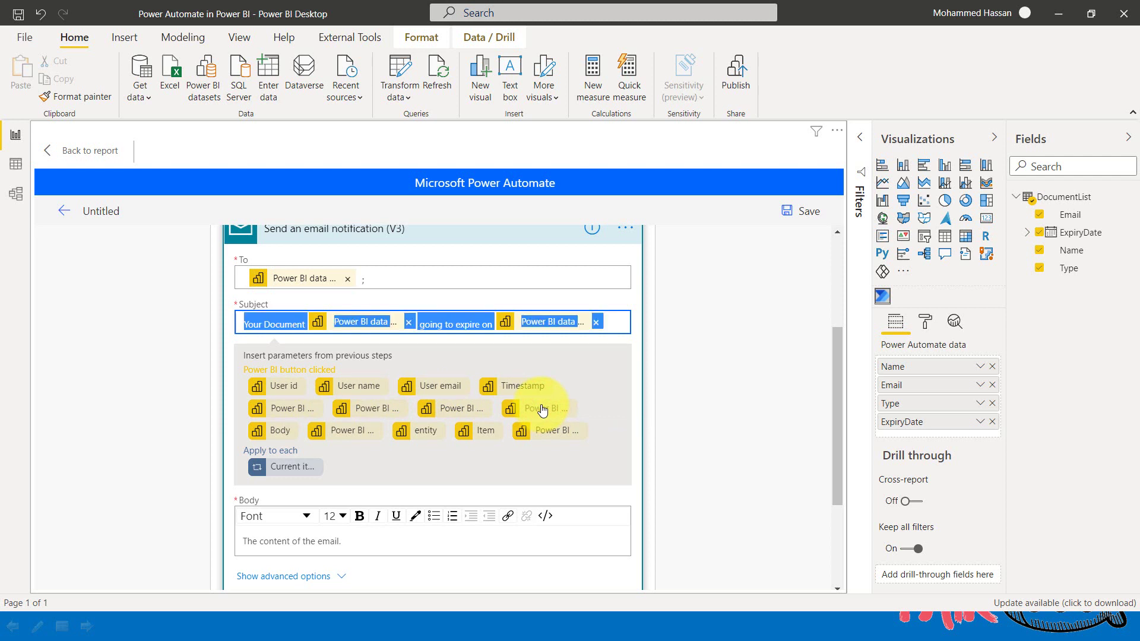
- Paste the subject sentence into the Body and add a 'Hi [Name],' greeting above it
click(314, 543)
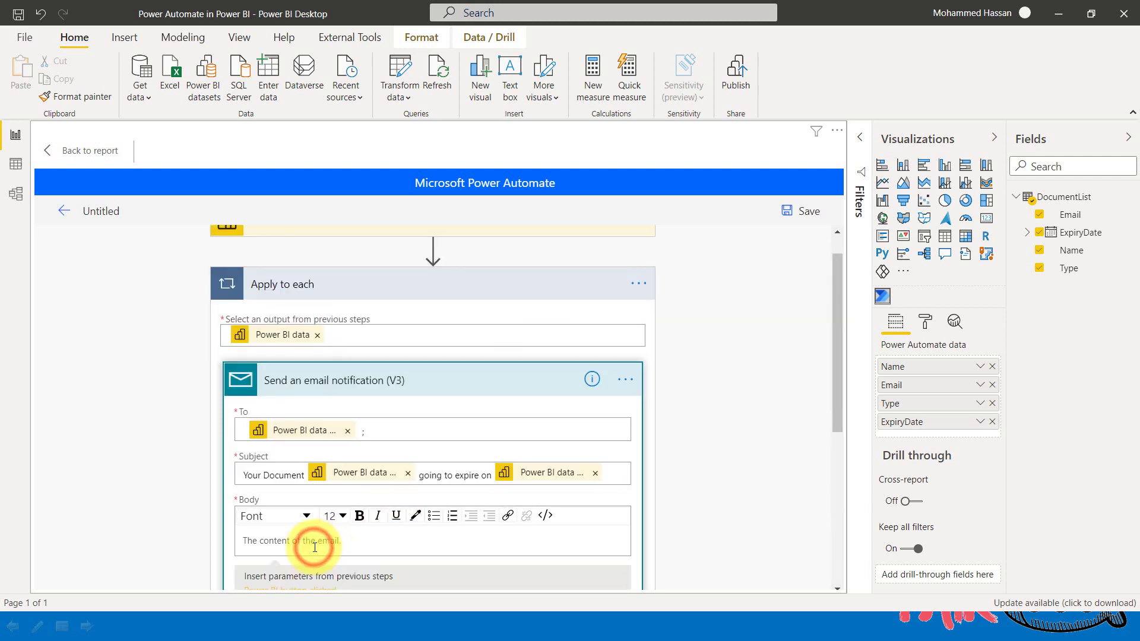
text(Your Document Power BI data Type going to expire on Power BI data ExpiryDate)
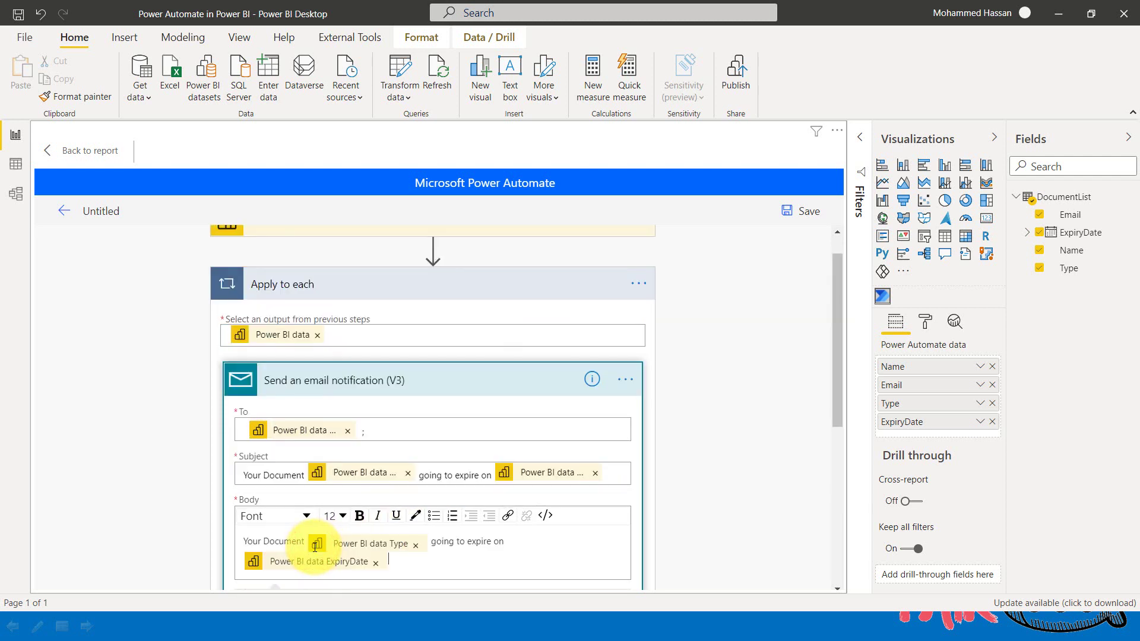
click(245, 540)
key(Return)
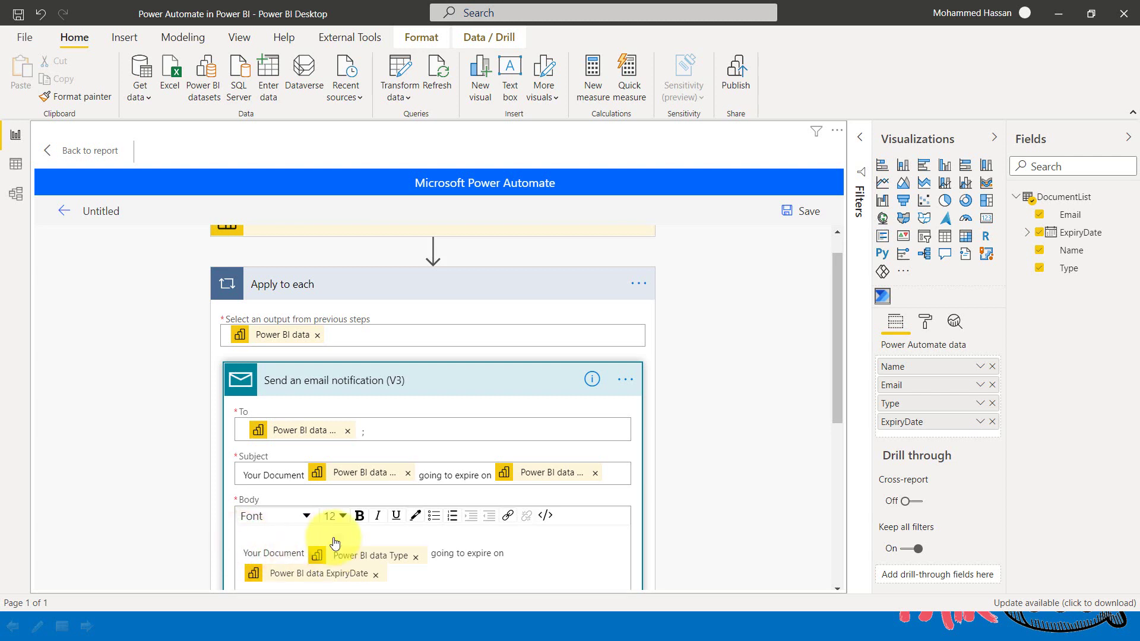
text(Hi)
scroll(401, 526, down, 4)
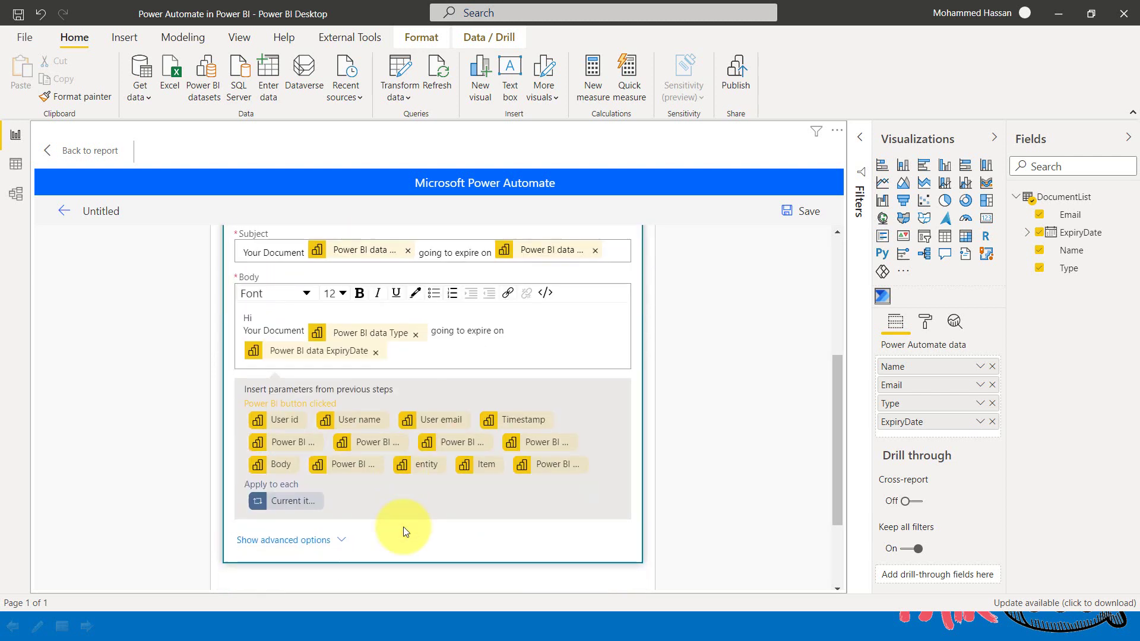
click(284, 445)
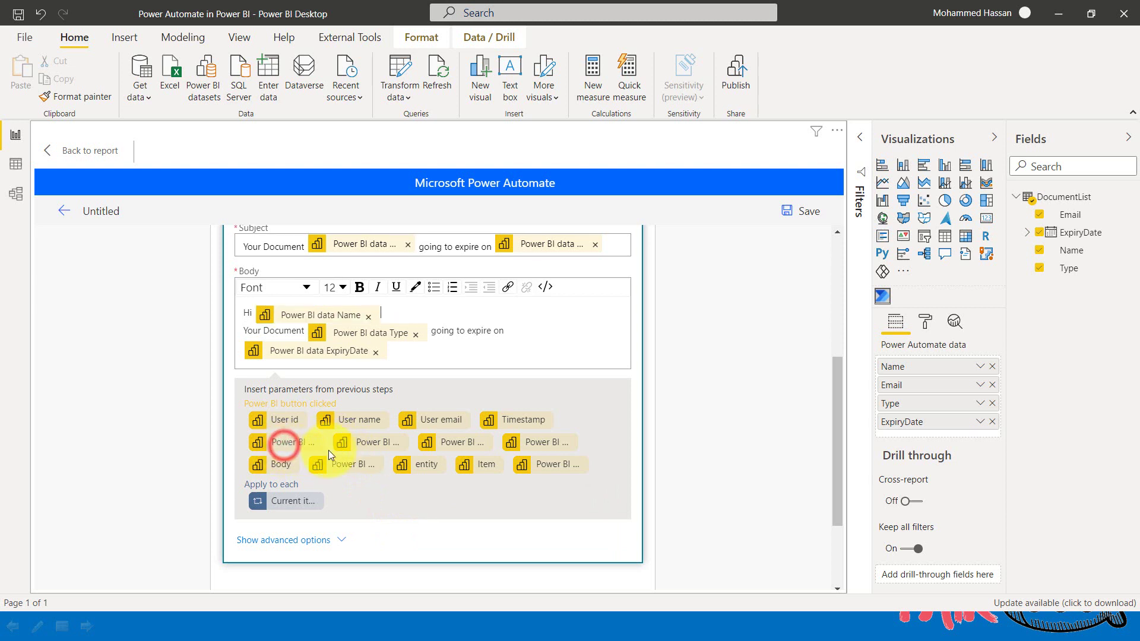
text(,)
- End the body with 'Thanks & Regards,' and 'TAIK18' on the line below
key(Return)
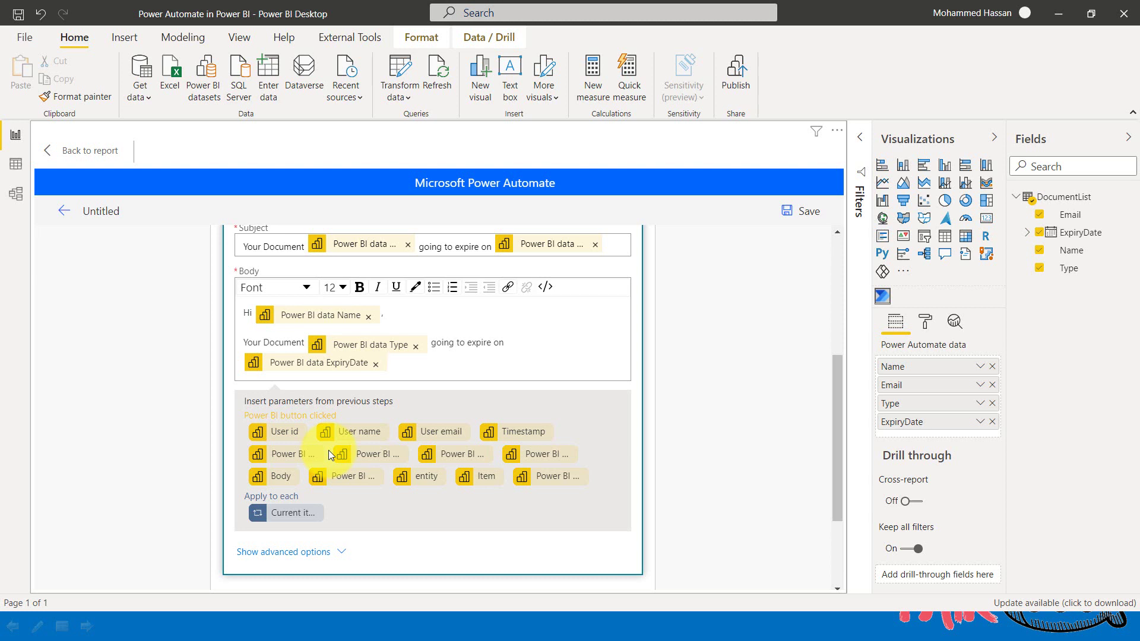
key(Return)
text(Th)
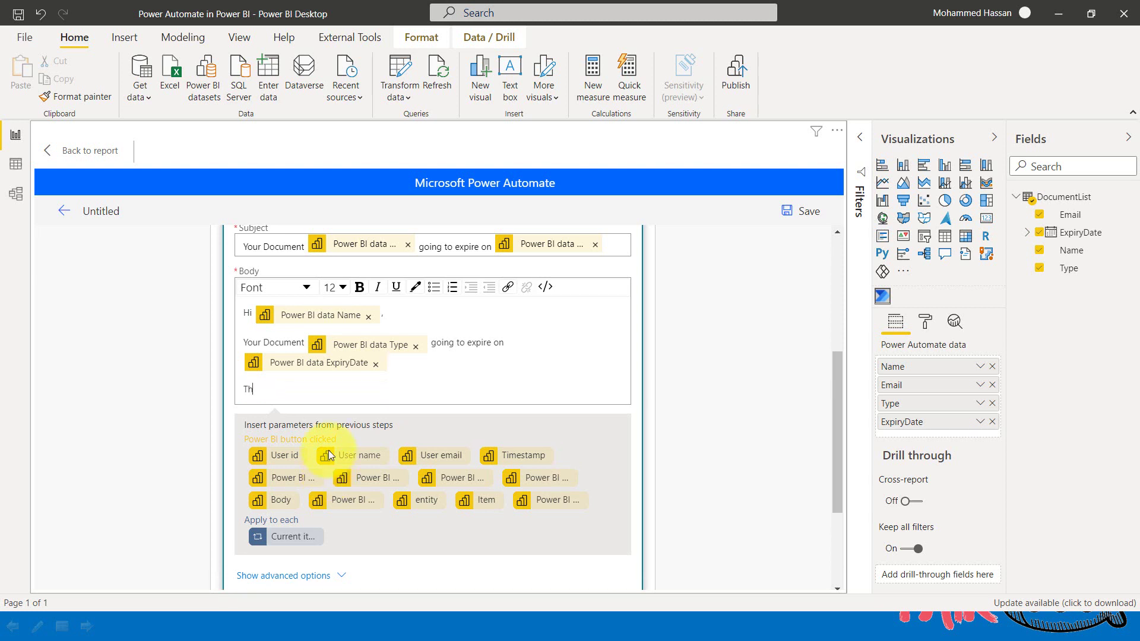
text(anks & Regards,)
key(shift+Return)
text(TAIK18)
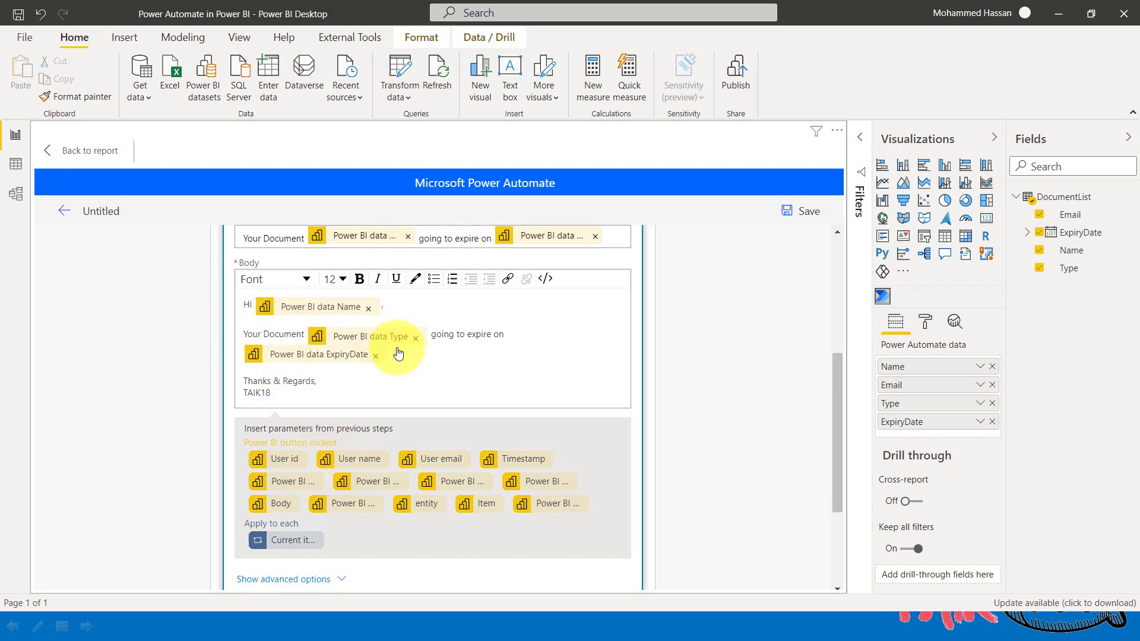
scroll(380, 338, up, 3)
- Rename the untitled flow 'Power BI Desktop Email 2', save it, and apply it to the button
click(102, 211)
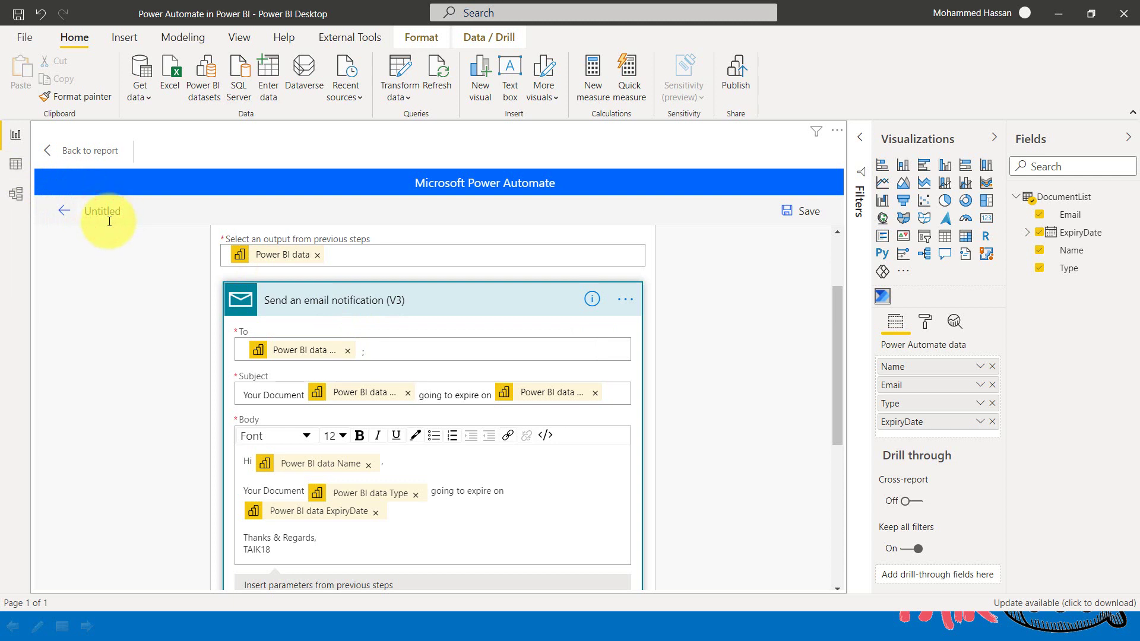
text(Power BI Desktop Email 2)
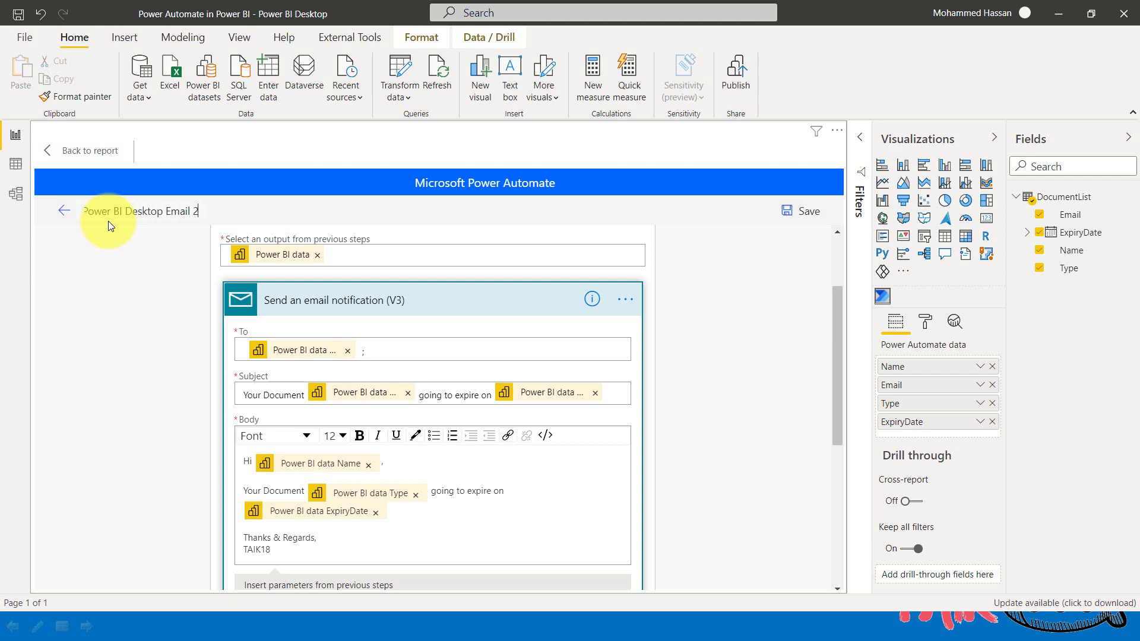
click(806, 215)
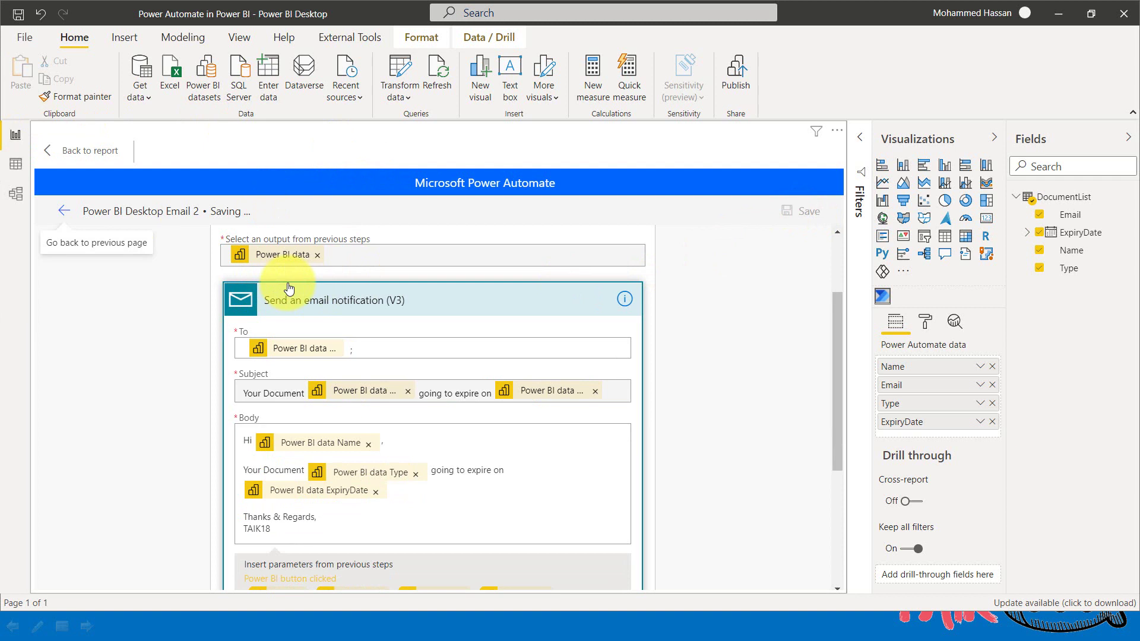
click(59, 211)
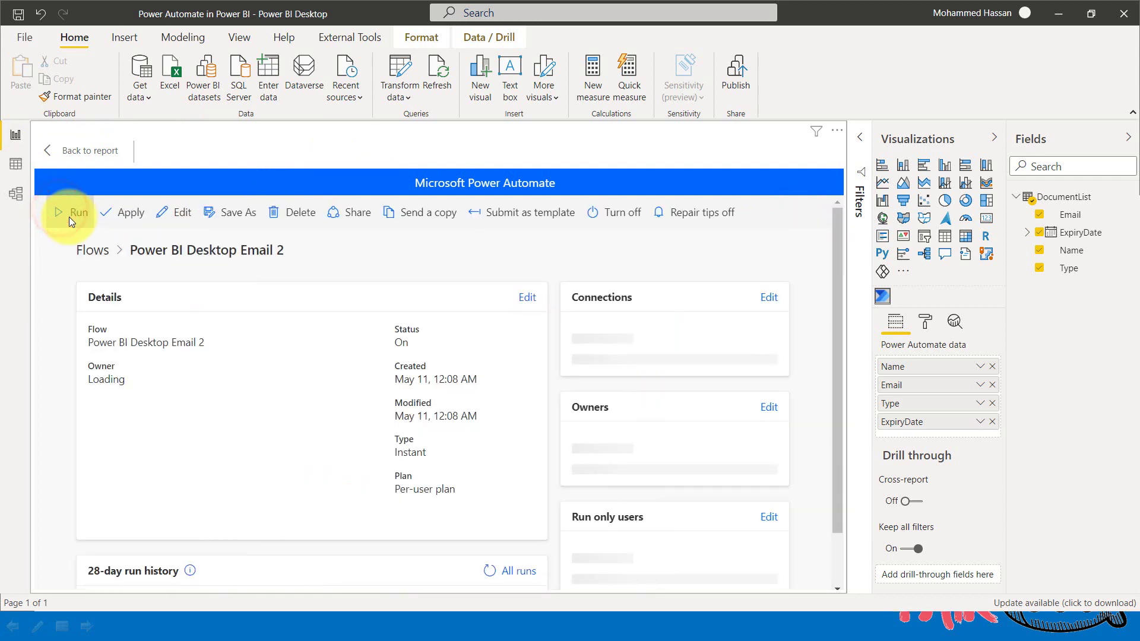
click(116, 218)
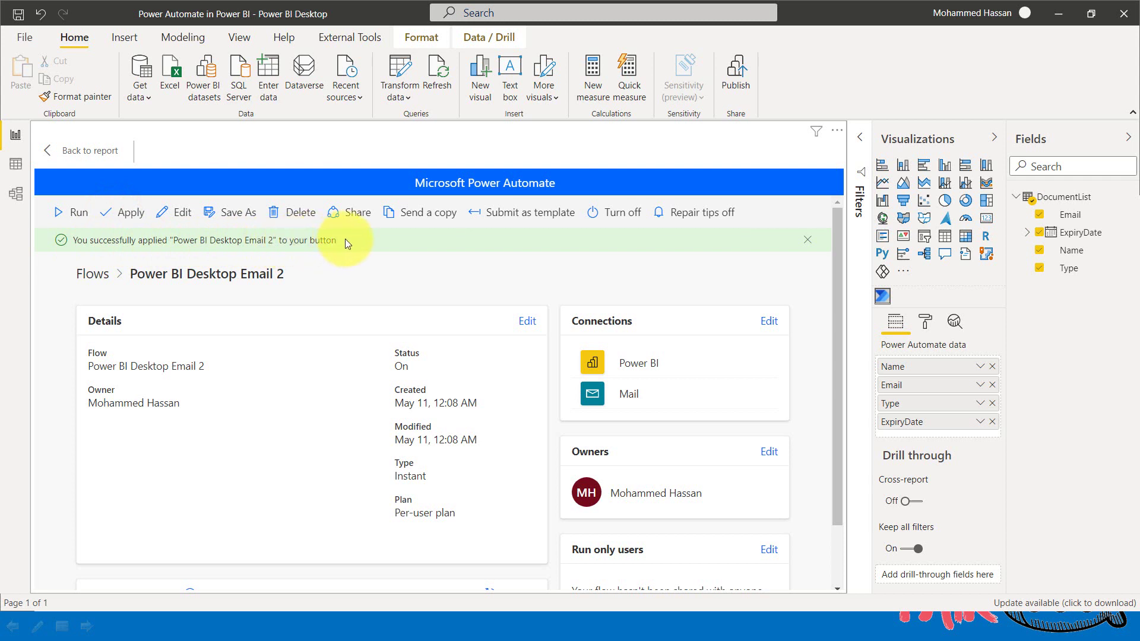
- Reapply the Power BI Desktop Email 2 flow to the Run flow button and return to the report
click(78, 155)
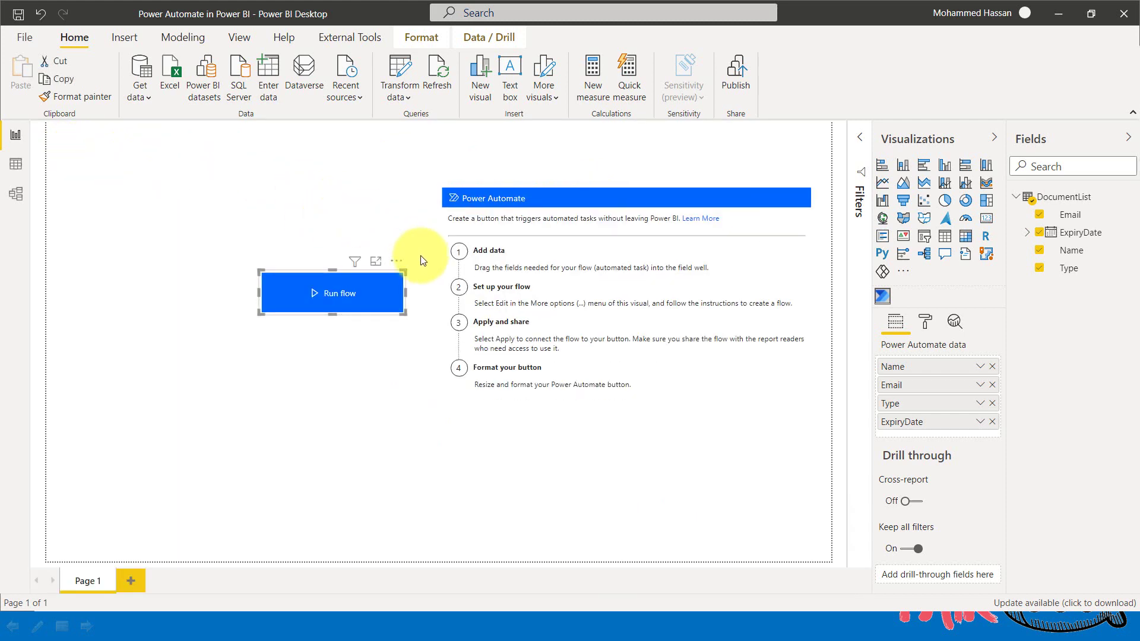
click(397, 262)
click(423, 277)
mouse_move(155, 423)
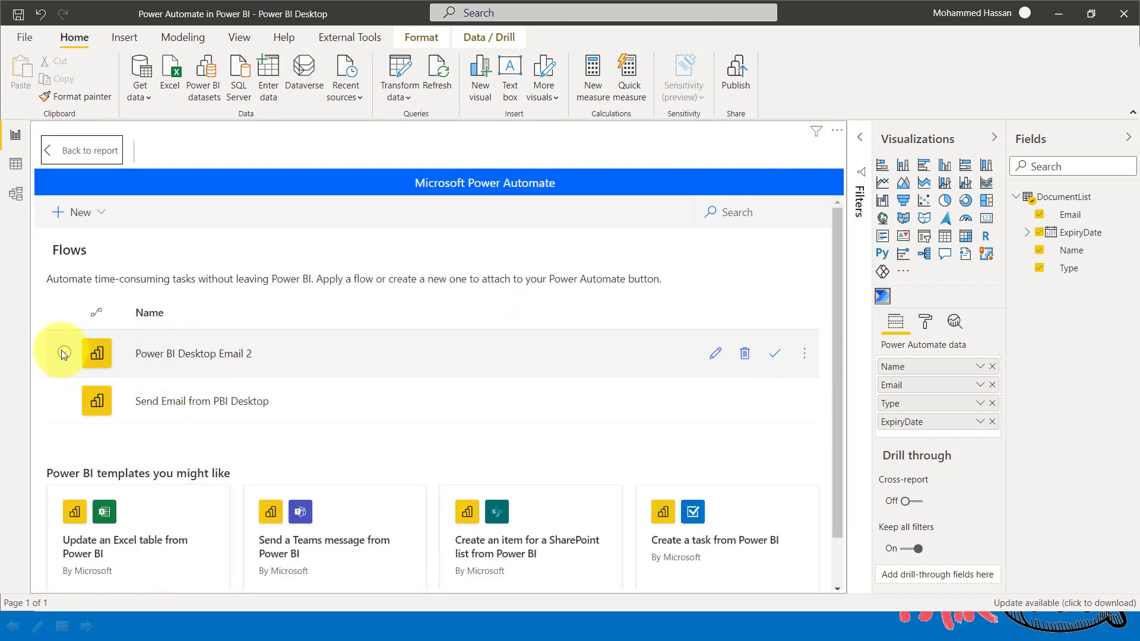
click(64, 353)
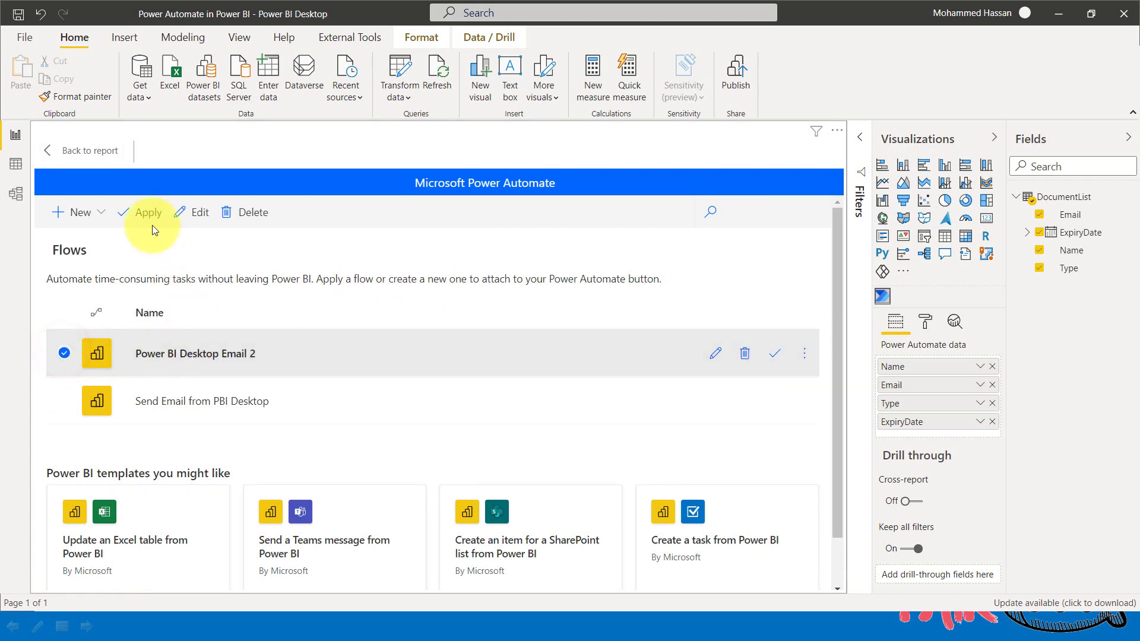
click(143, 213)
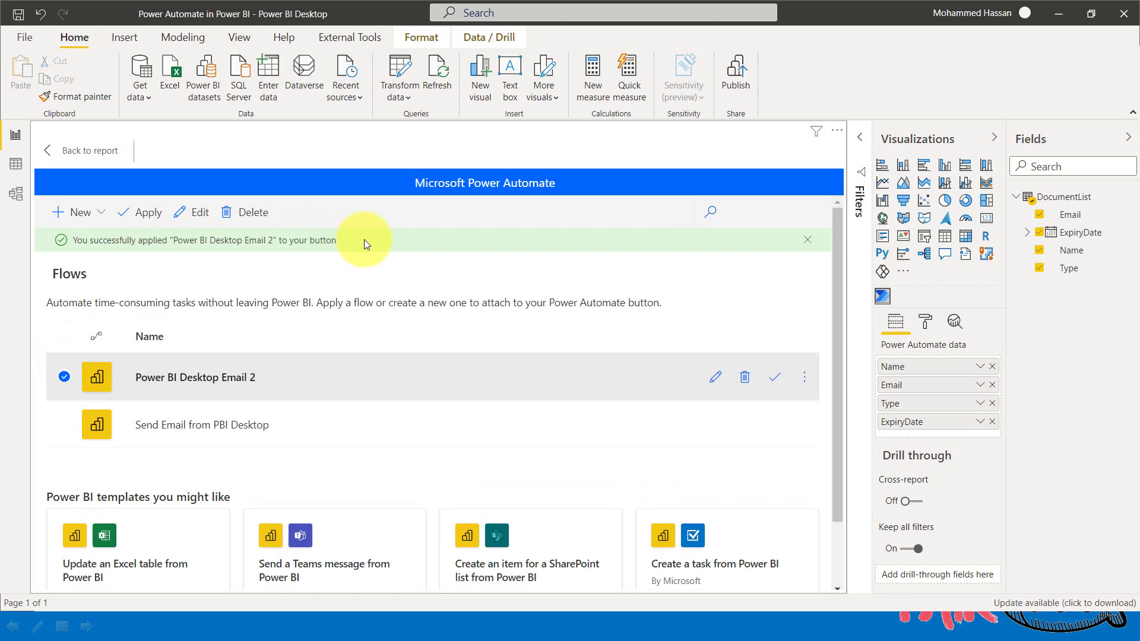
click(87, 150)
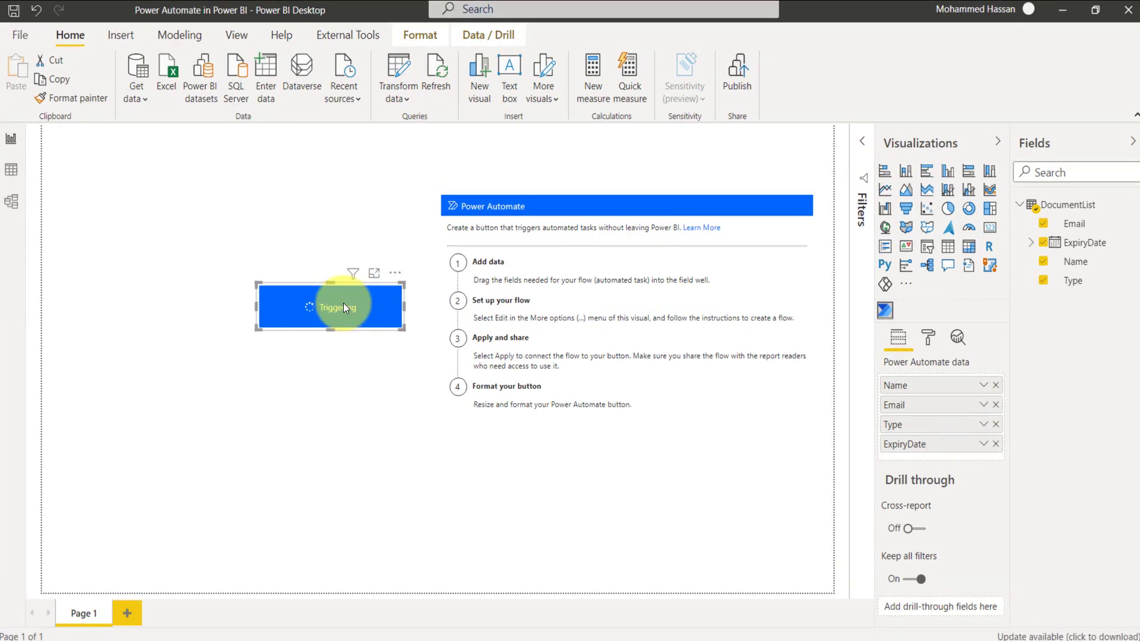
- Trigger the Run flow button so the expiry emails send, then switch to Gmail in Chrome
click(375, 373)
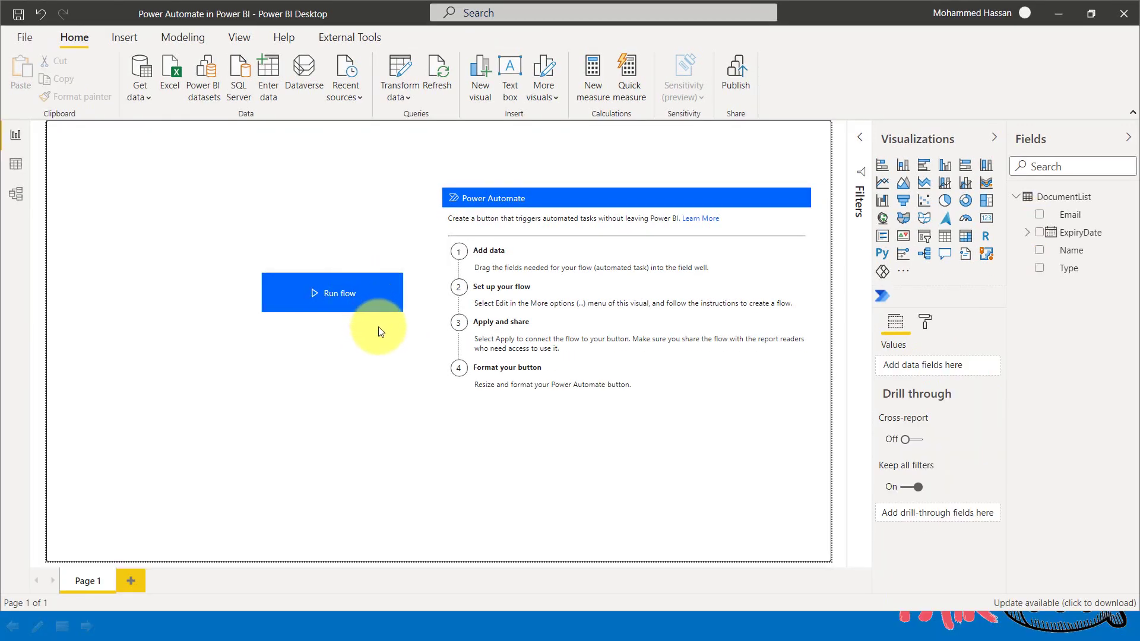
key(alt+Tab)
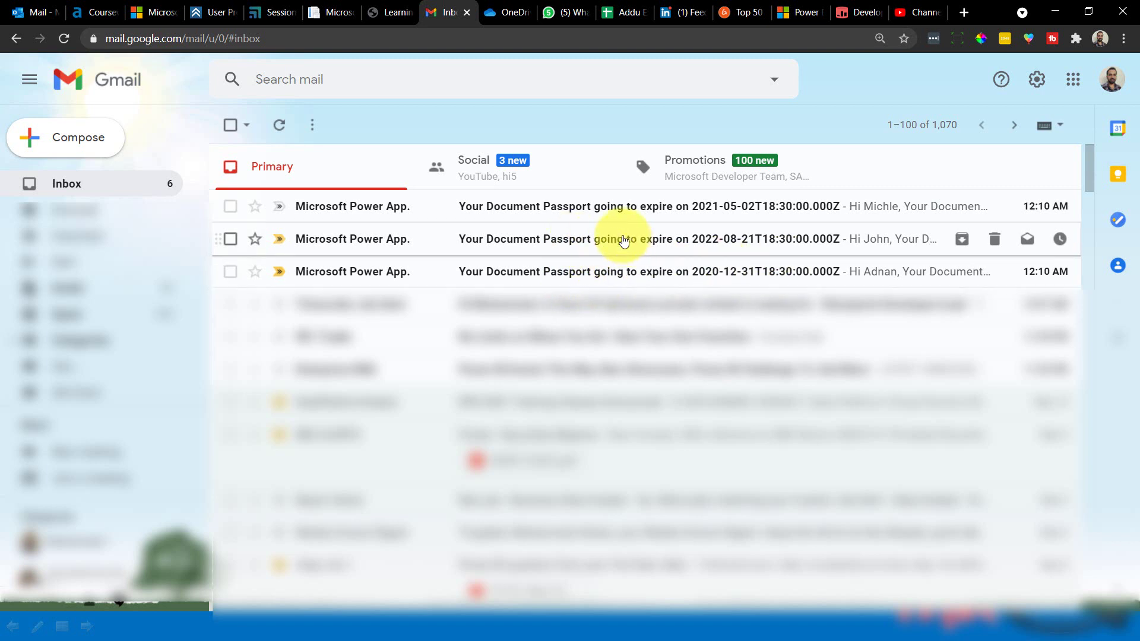
- Read the 2020-12-31 Passport expiry email, then open the 2022-08-21 one from the inbox
click(524, 273)
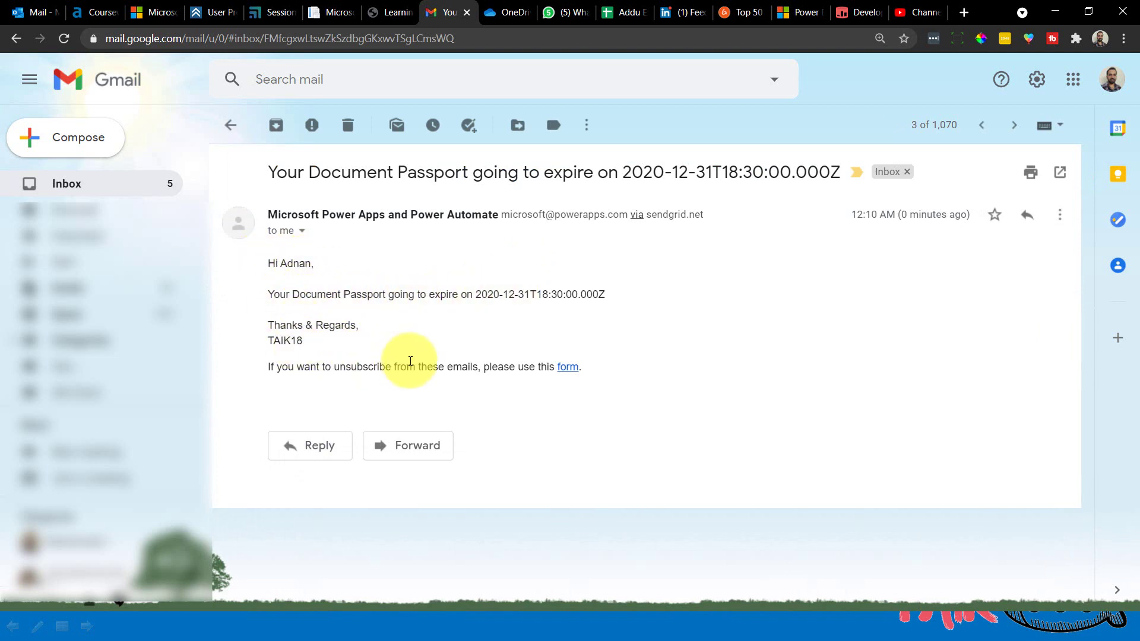
click(225, 124)
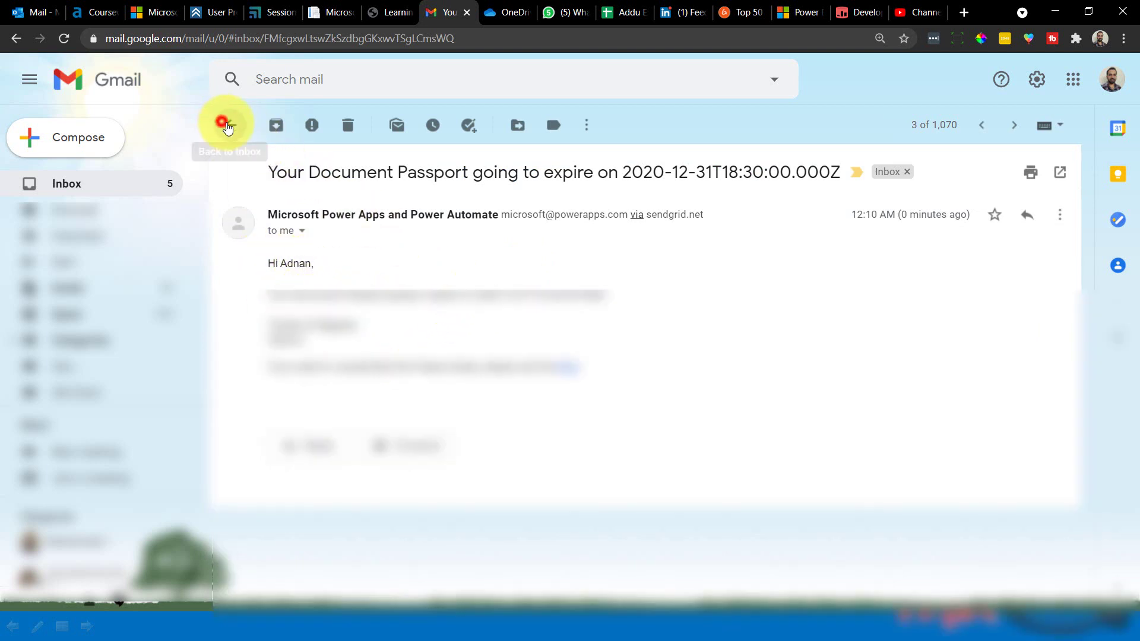
click(520, 237)
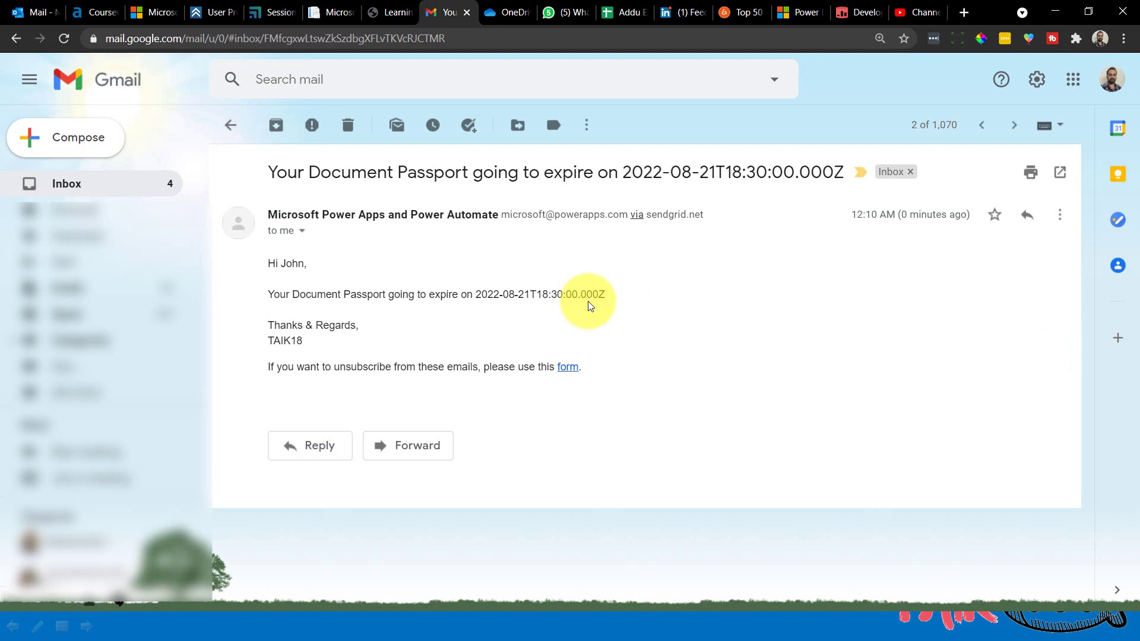
key(alt+Tab)
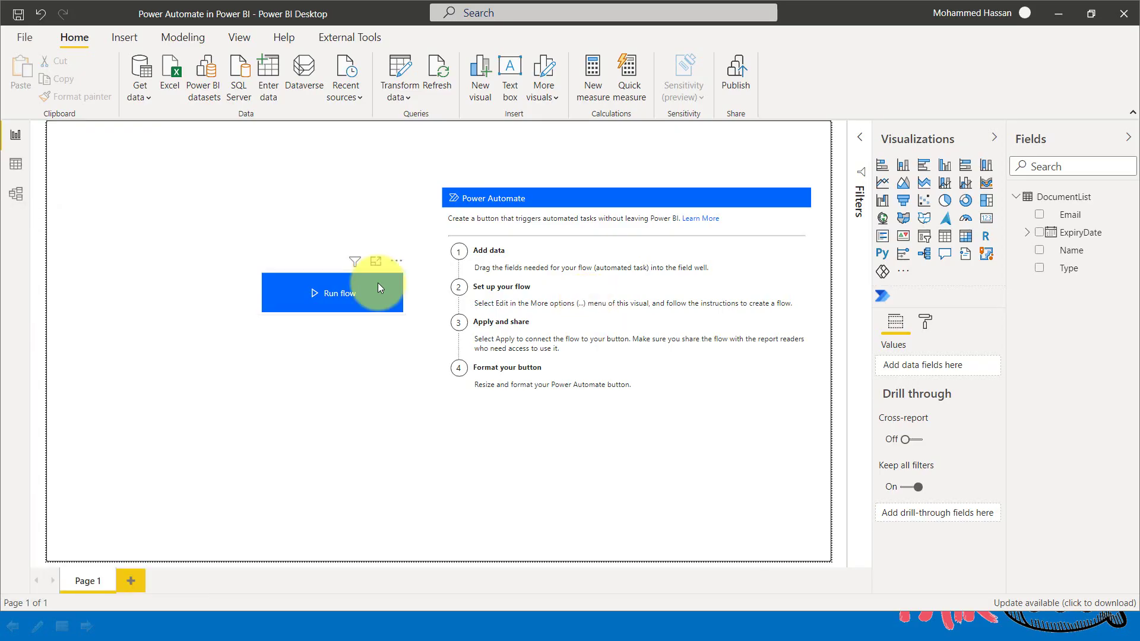